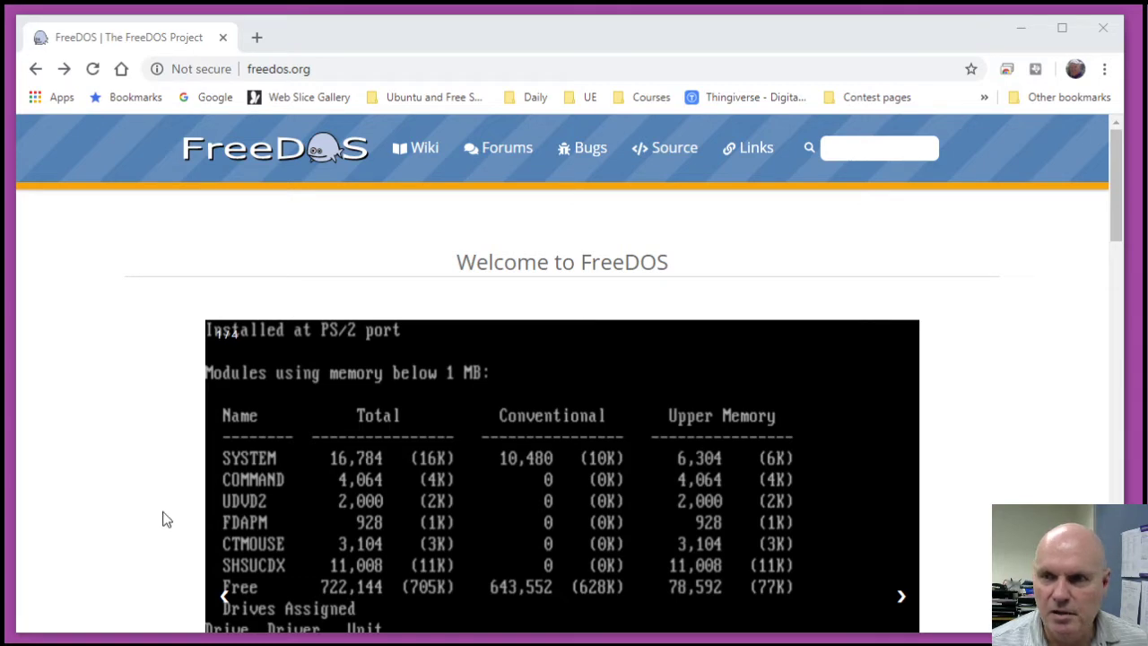
Open the FreeDOS 1.2 download page from the FreeDOS home page.
scroll(194, 503, down, 3)
scroll(194, 500, down, 3)
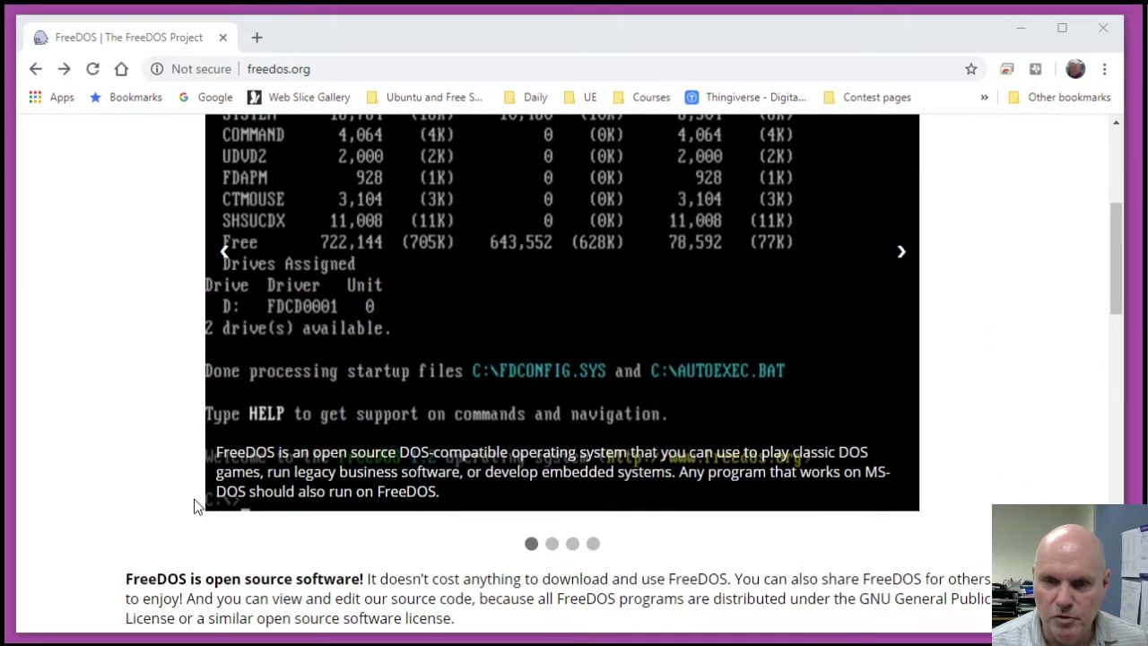
scroll(194, 500, up, 4)
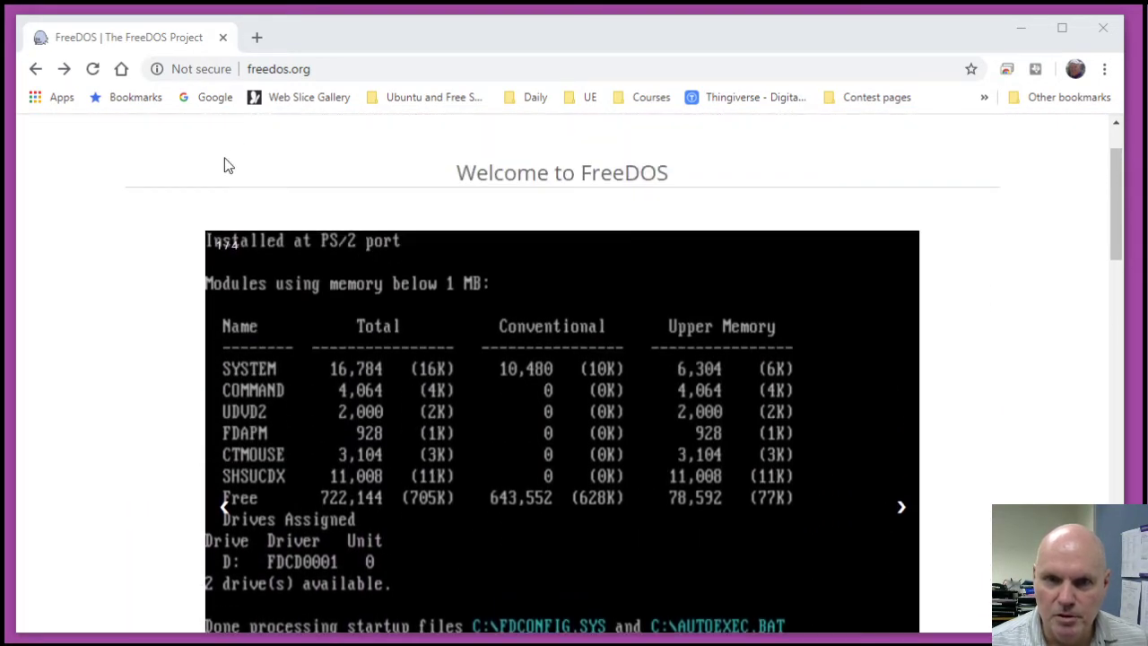
scroll(197, 374, down, 8)
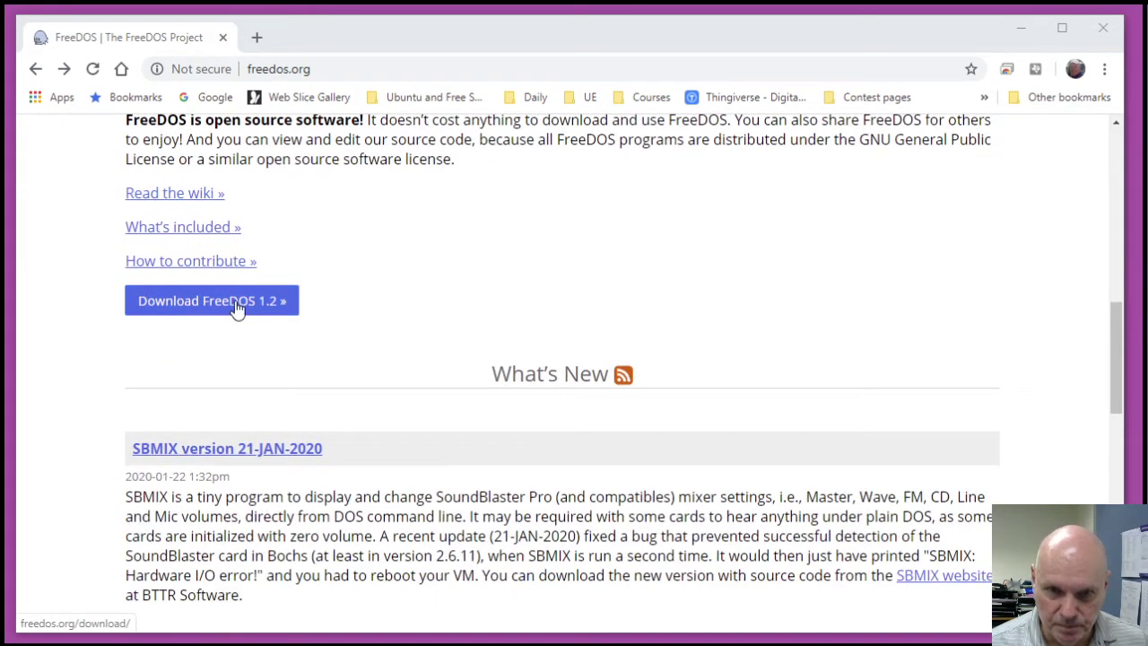
click(236, 310)
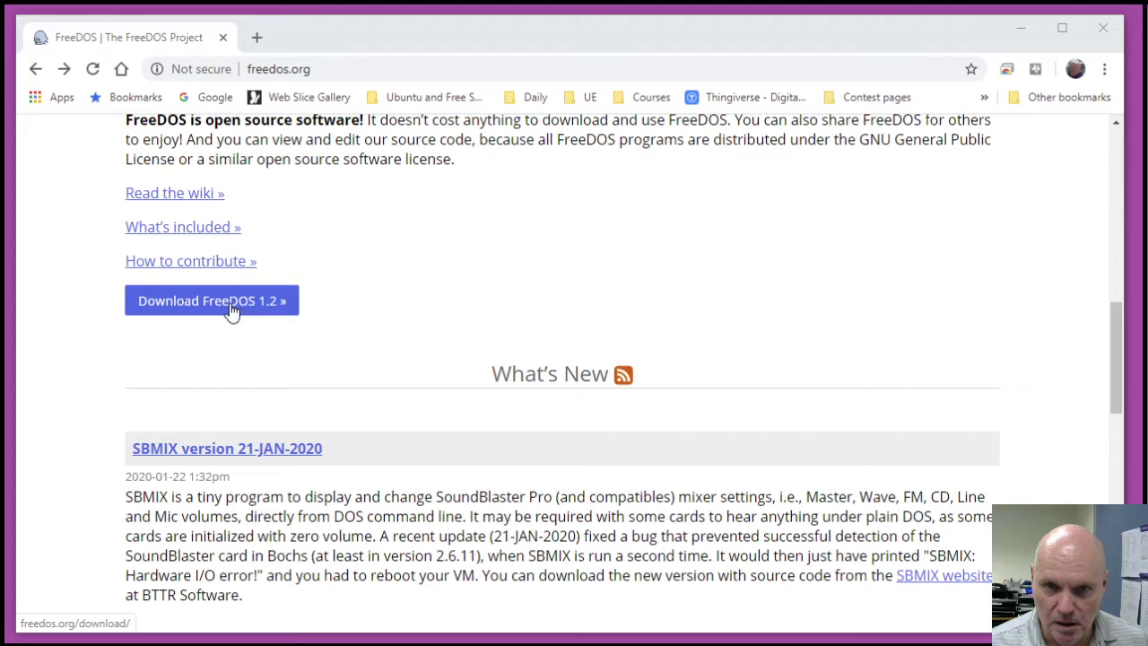
Bring up the save dialog for the Standard CD-ROM image FD12CD.iso and cancel it without downloading.
scroll(340, 392, down, 3)
scroll(339, 392, down, 3)
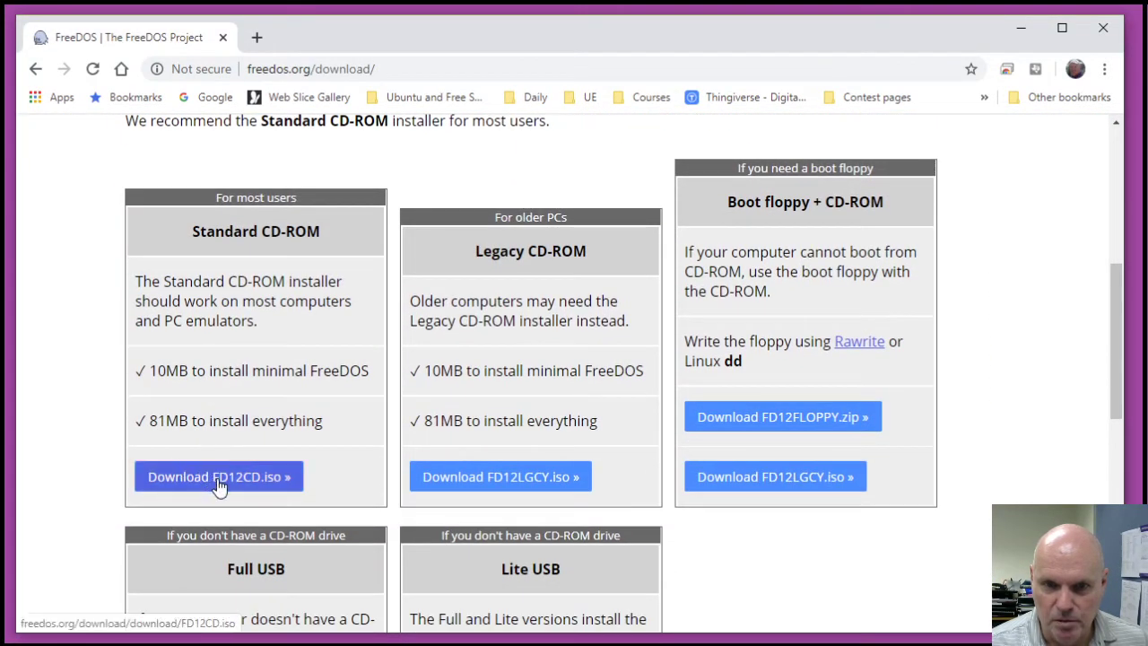
click(219, 479)
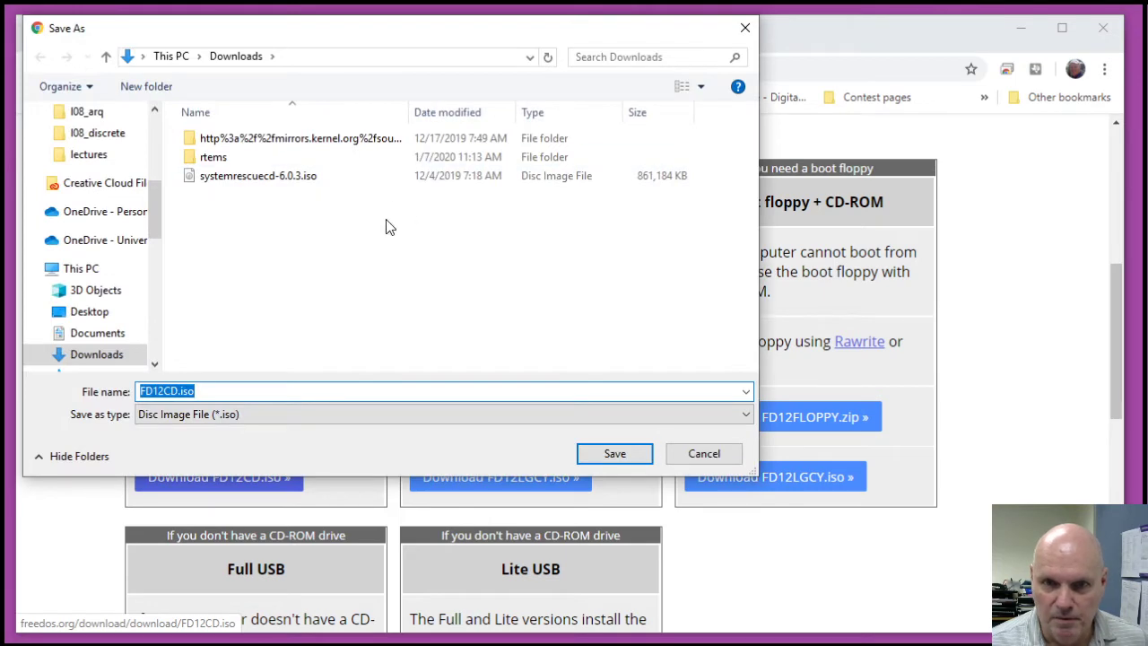
click(744, 28)
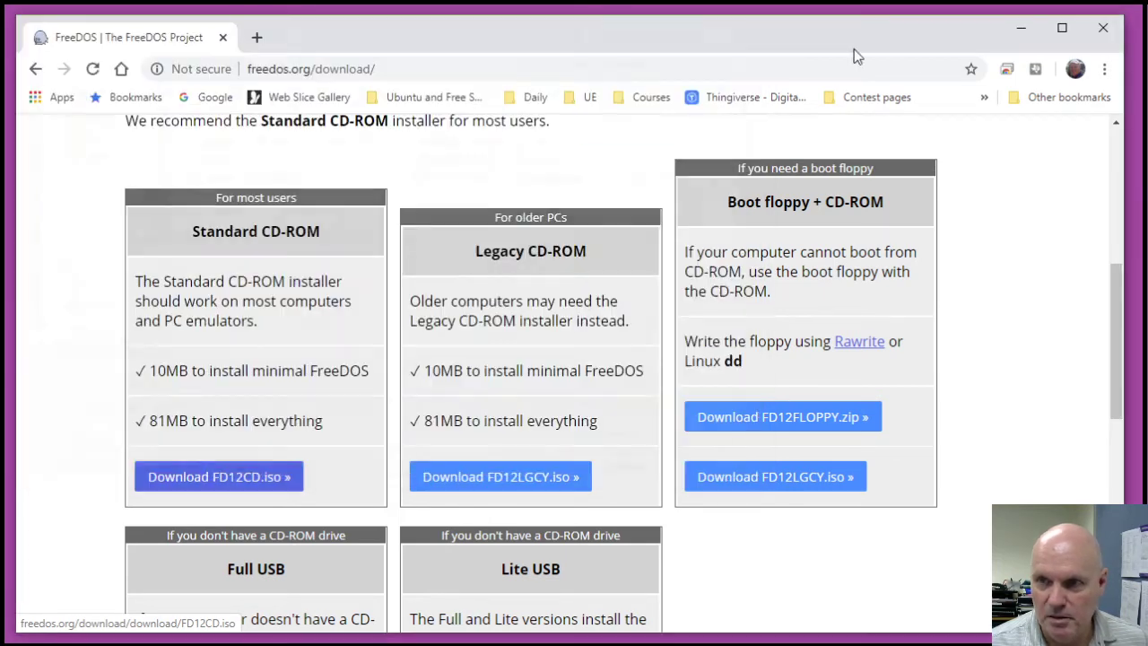
Switch to File Explorer, open the dosbox_c folder and review the autoexec section of dosbox-0.74.conf in Notepad.
click(1020, 29)
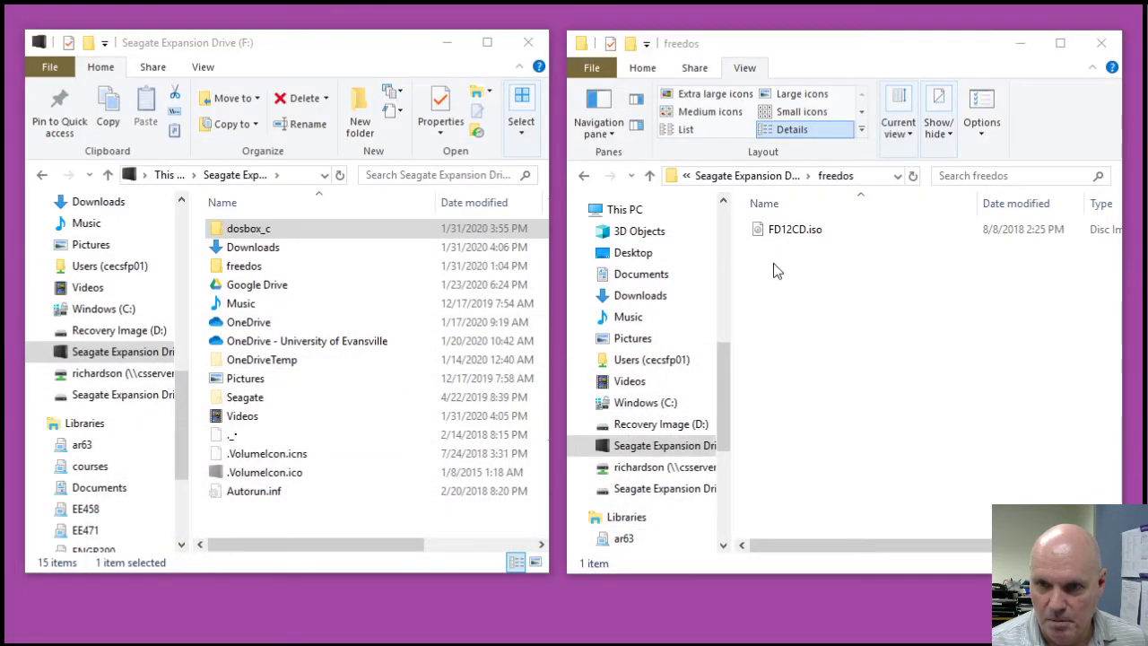
double_click(276, 233)
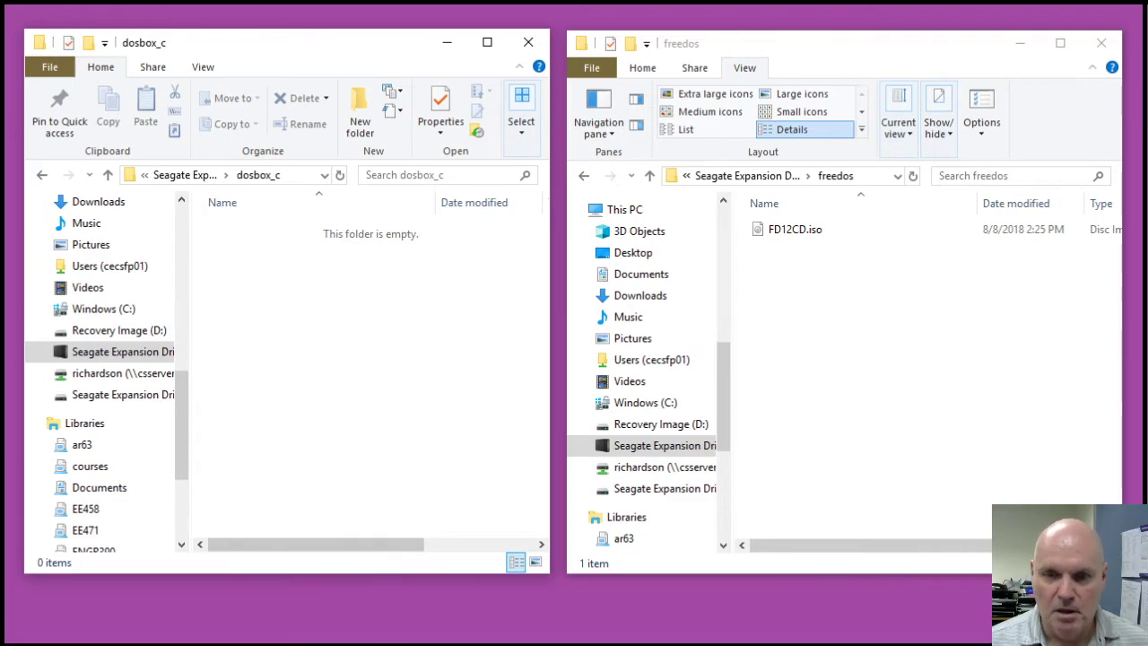
key(alt+Tab)
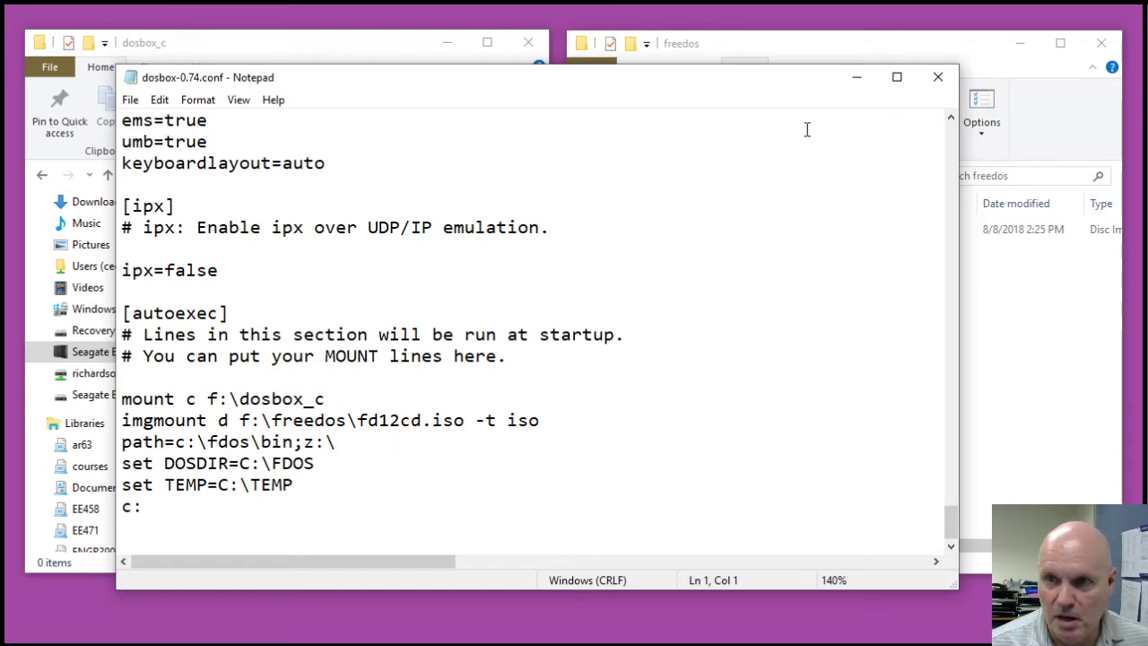
click(856, 79)
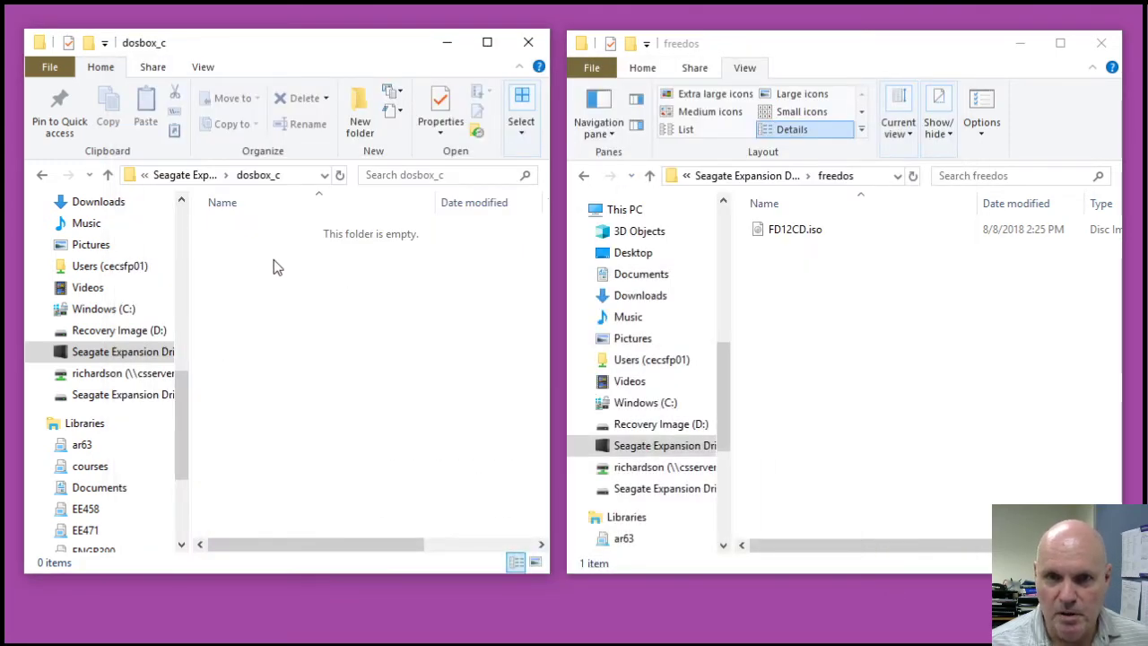
Create two folders named TEMP and FDOS inside dosbox_c.
click(362, 117)
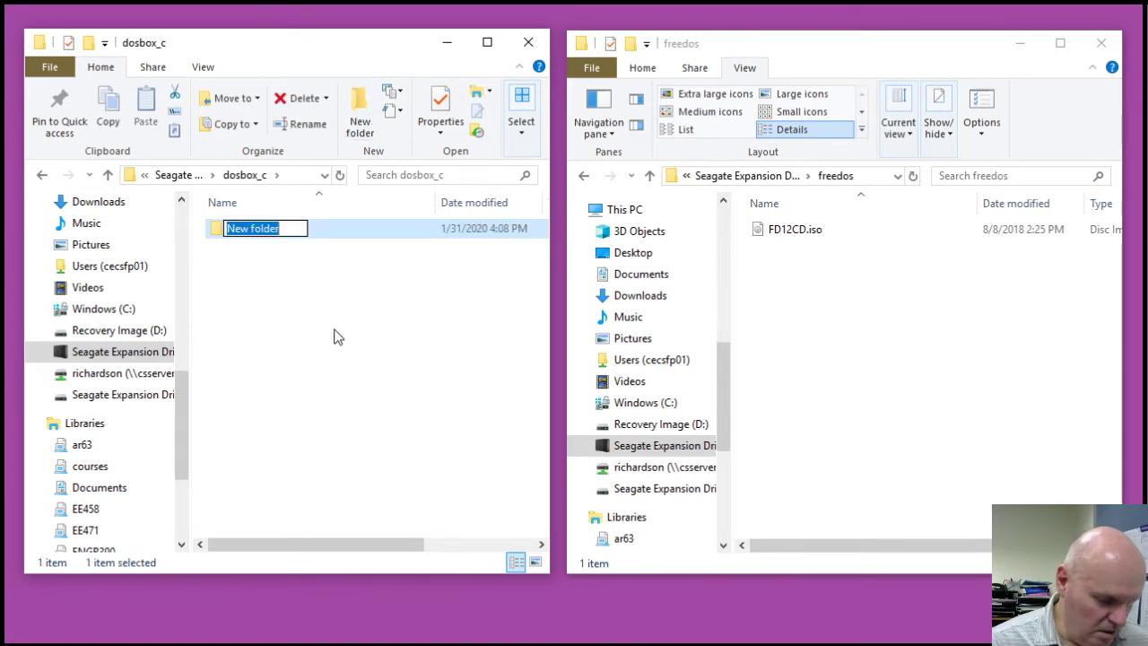
text(TEMP)
key(Return)
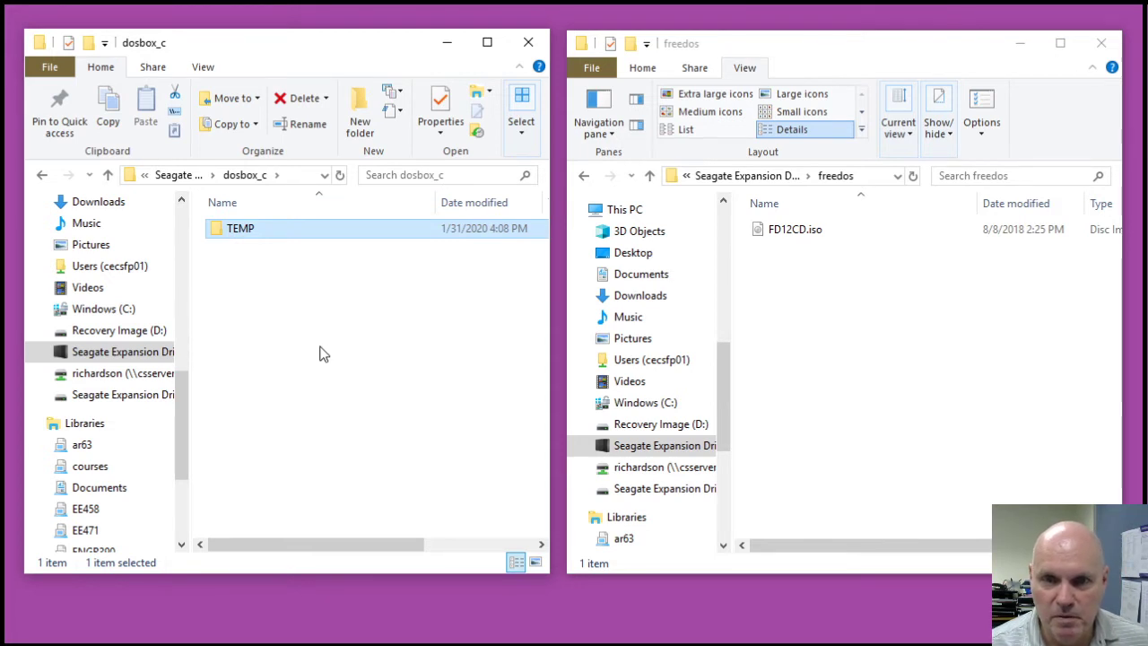
click(303, 328)
click(358, 125)
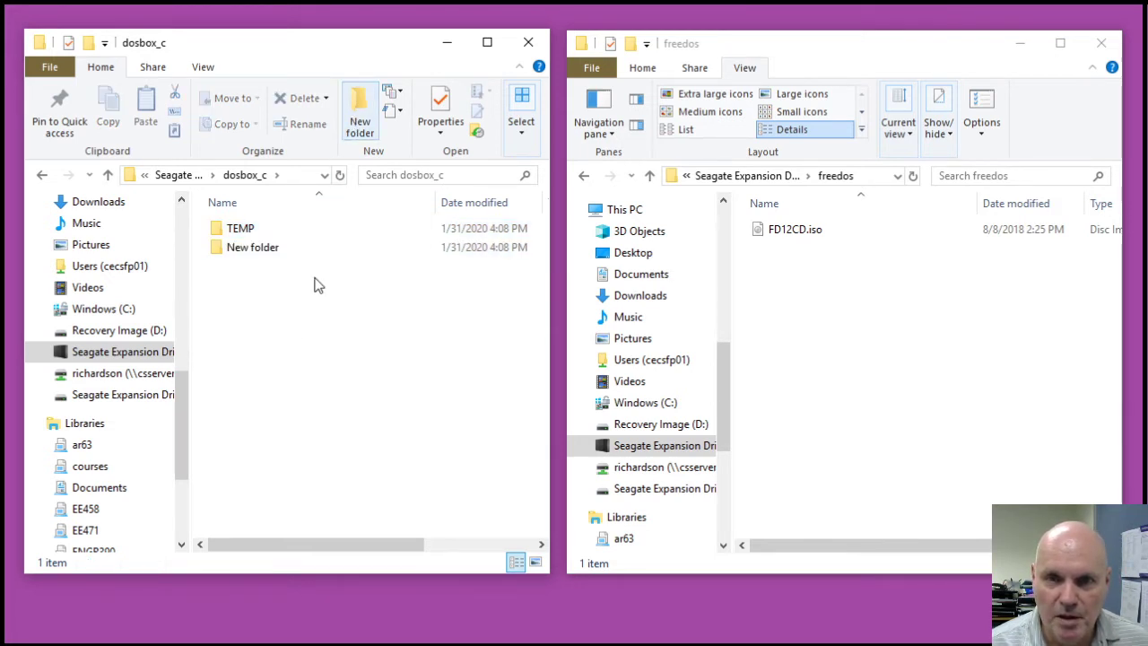
text(FDOS)
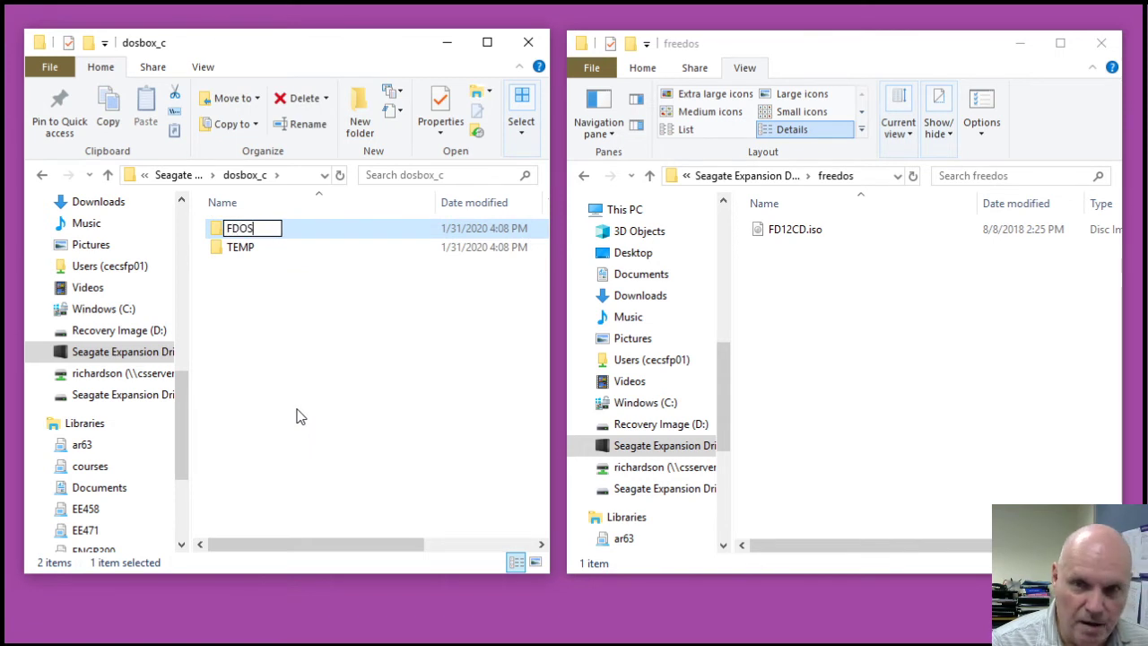
key(Return)
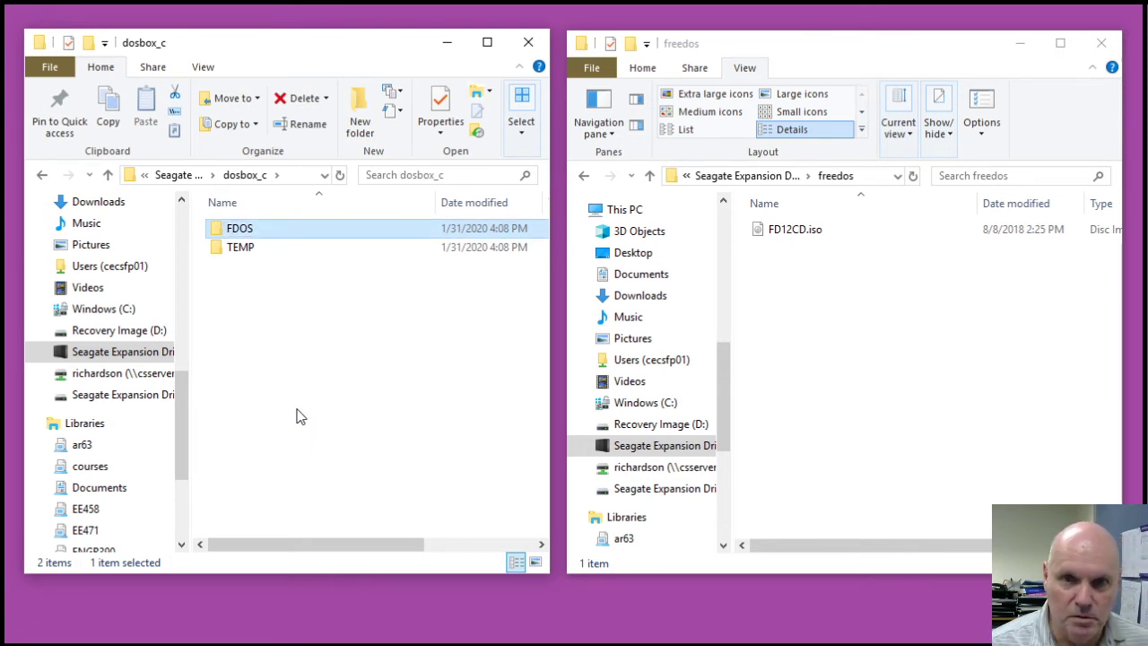
Open the FDOS folder, and mount FD12CD.iso in the other window to browse its UTIL folder.
double_click(249, 230)
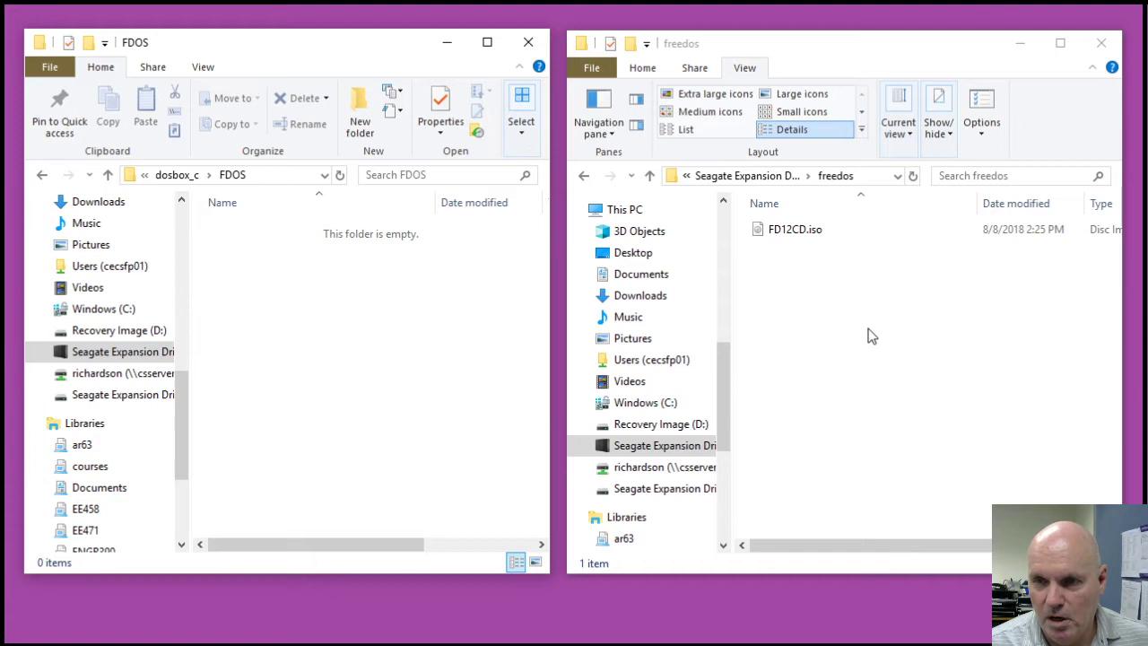
double_click(801, 235)
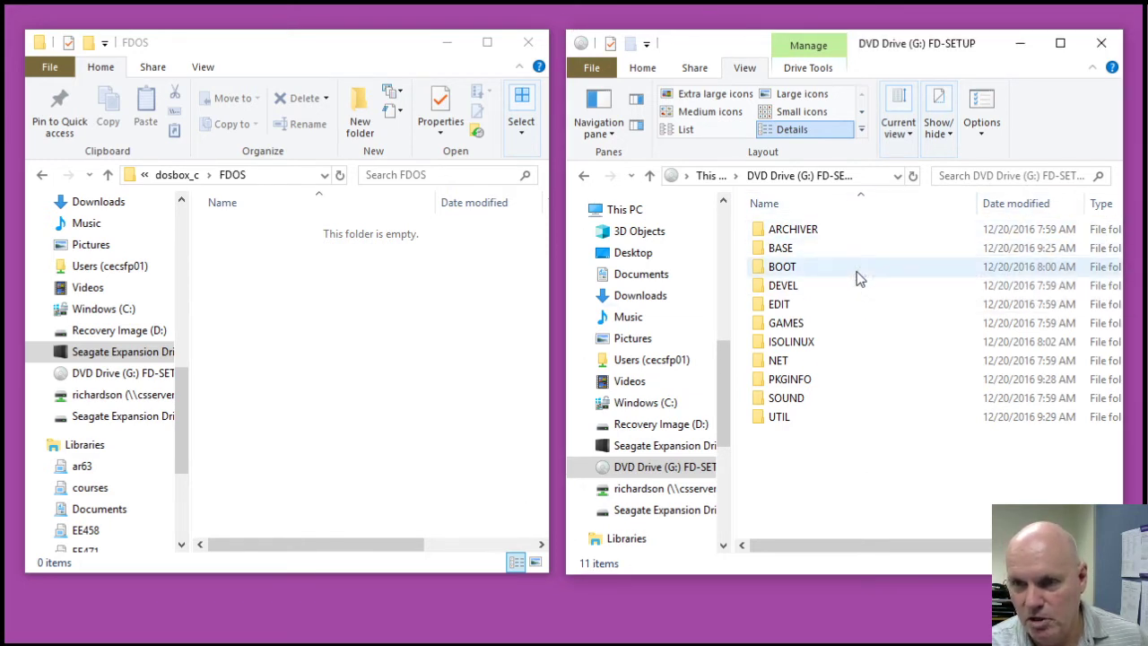
double_click(797, 421)
scroll(889, 410, down, 3)
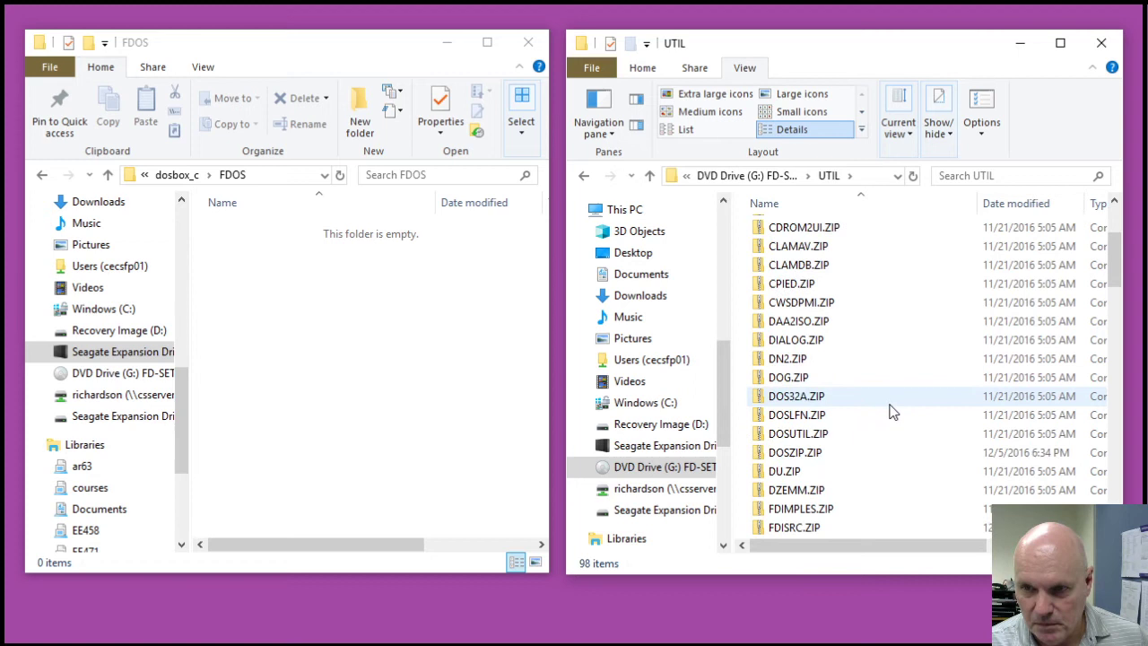
scroll(892, 411, down, 2)
scroll(893, 410, down, 1)
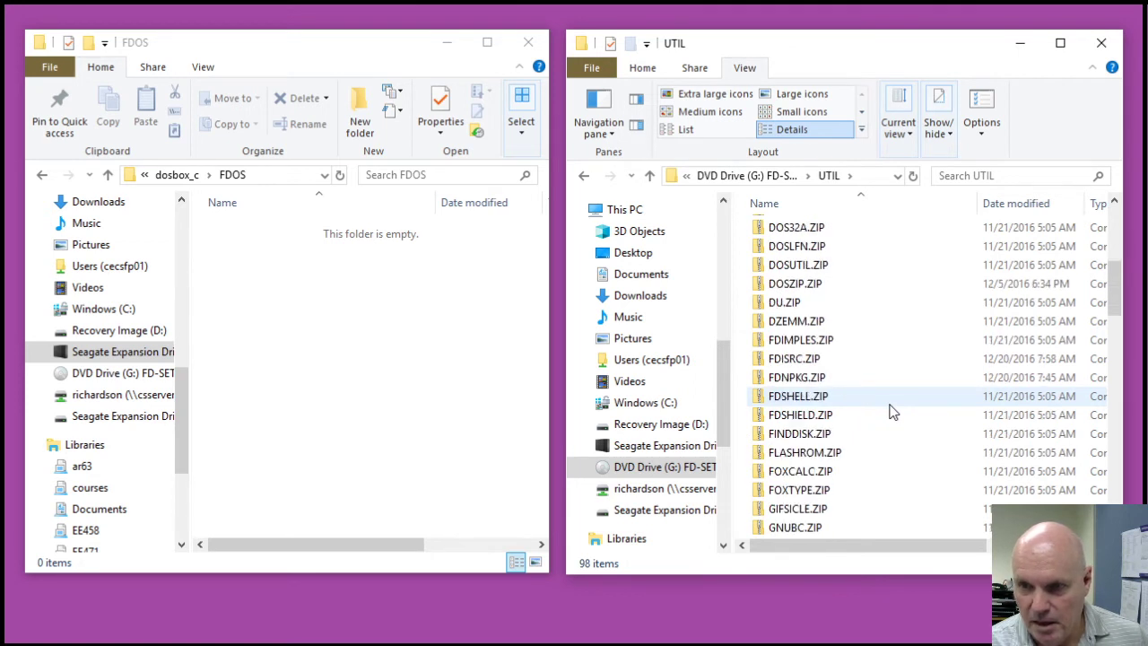
Copy the BIN, DOC and NLS folders from FDNPKG.ZIP into the FDOS folder.
double_click(789, 379)
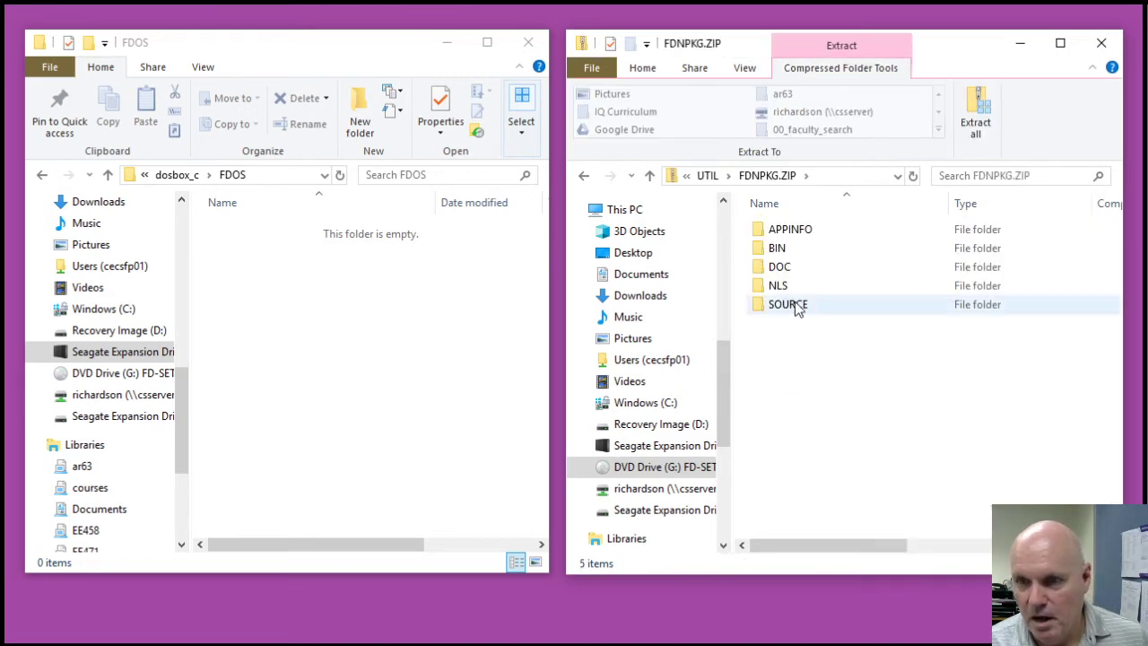
click(780, 250)
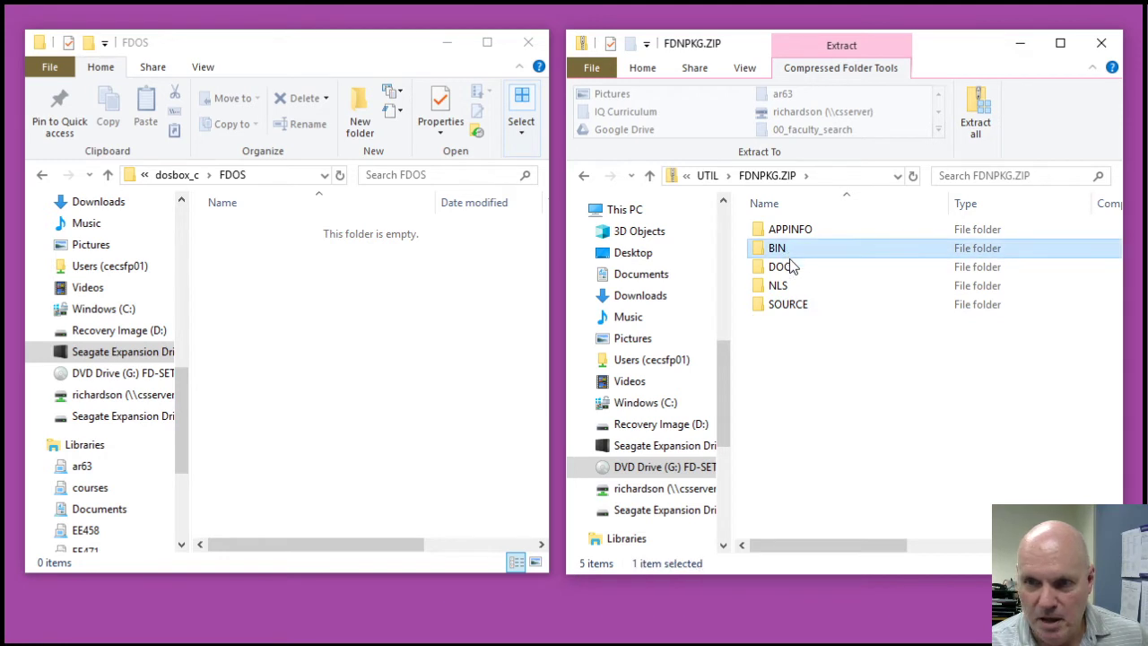
ctrl+click(790, 269)
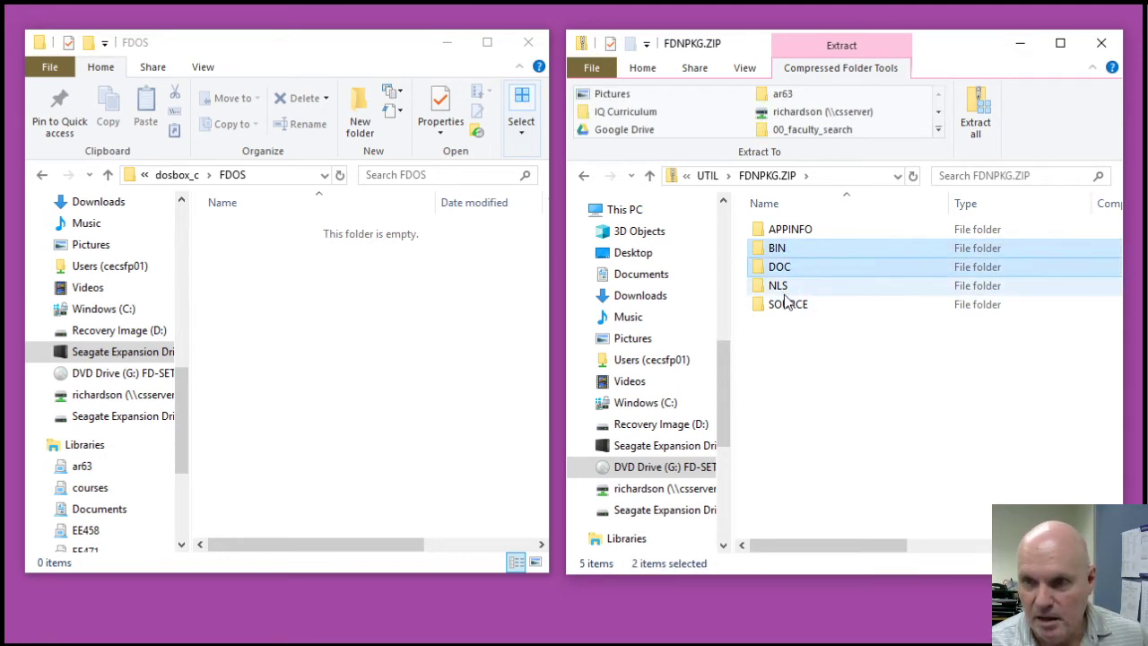
ctrl+click(785, 285)
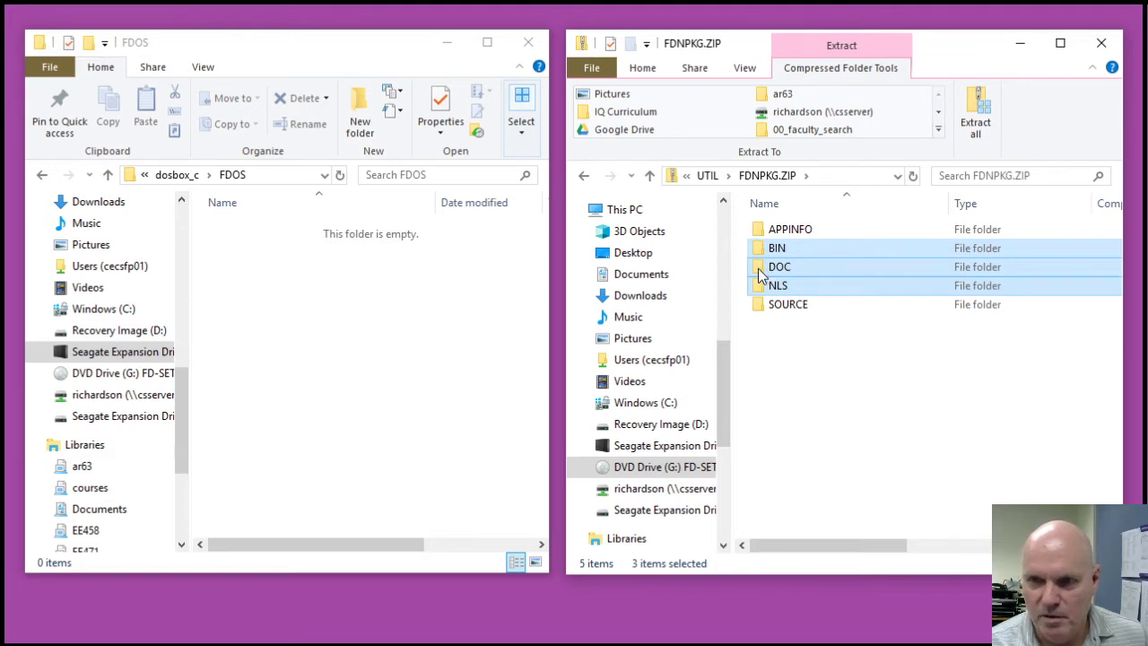
drag(760, 275, 276, 327)
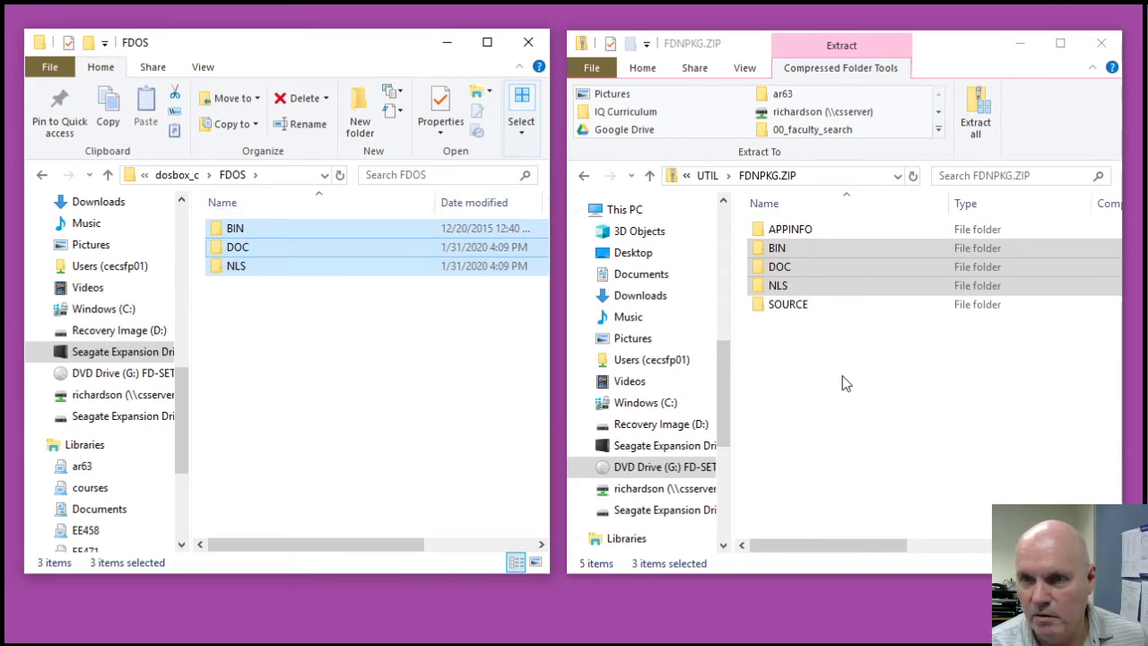
Copy the BIN and DOC folders from FDIMPLES.ZIP in UTIL into the FDOS folder.
click(650, 175)
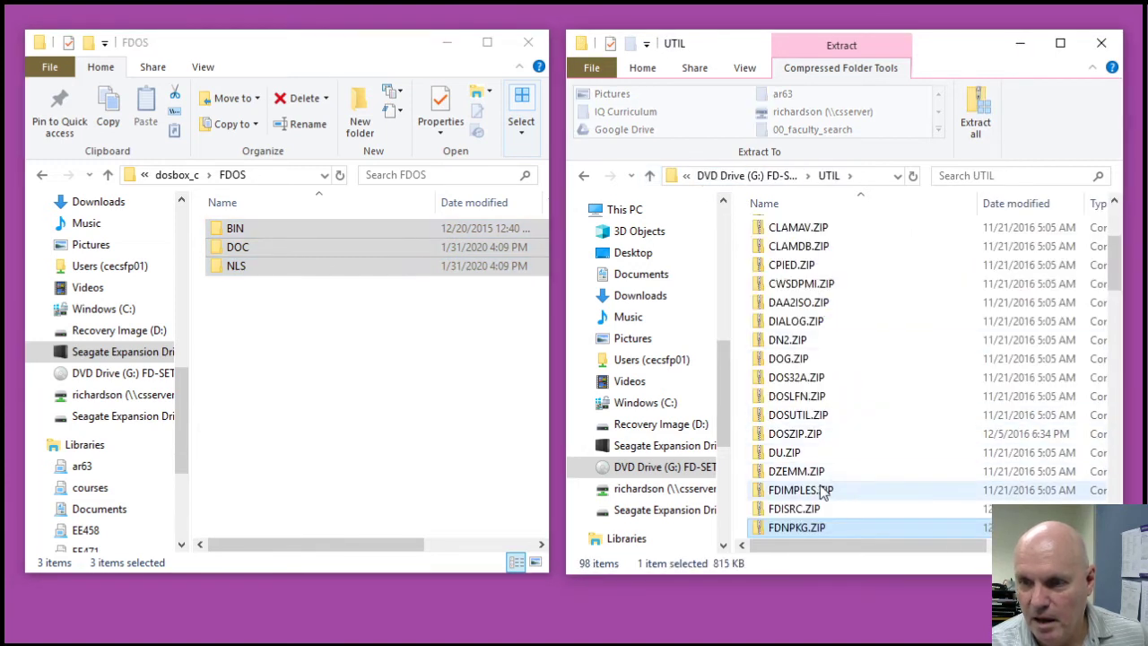
click(817, 491)
double_click(818, 490)
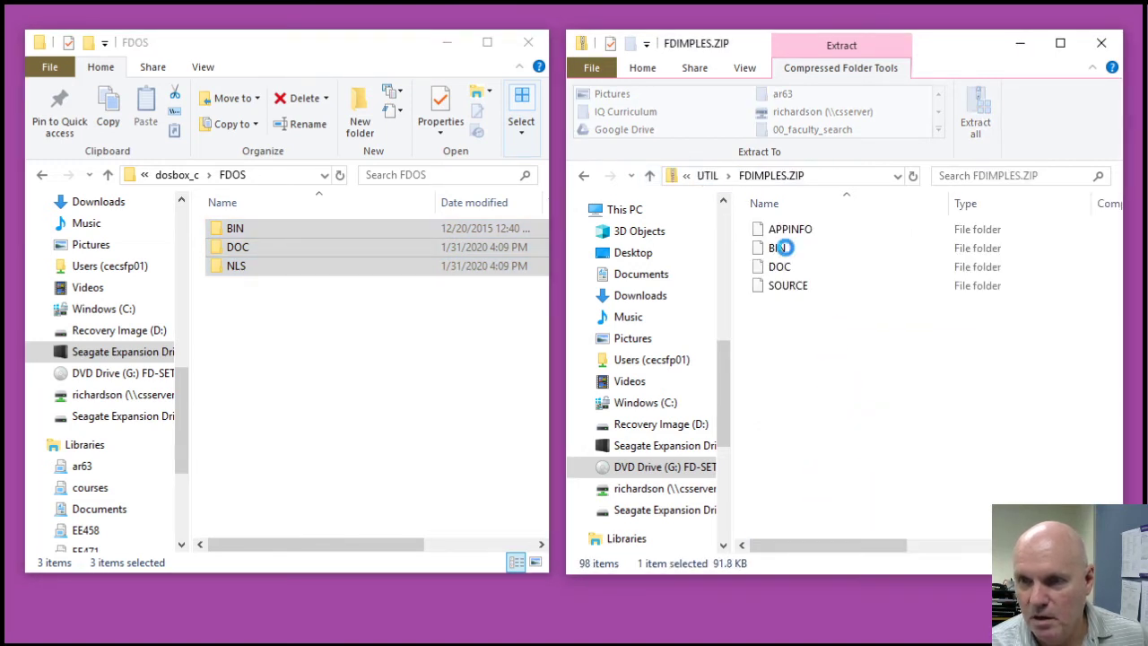
click(787, 251)
shift+click(796, 268)
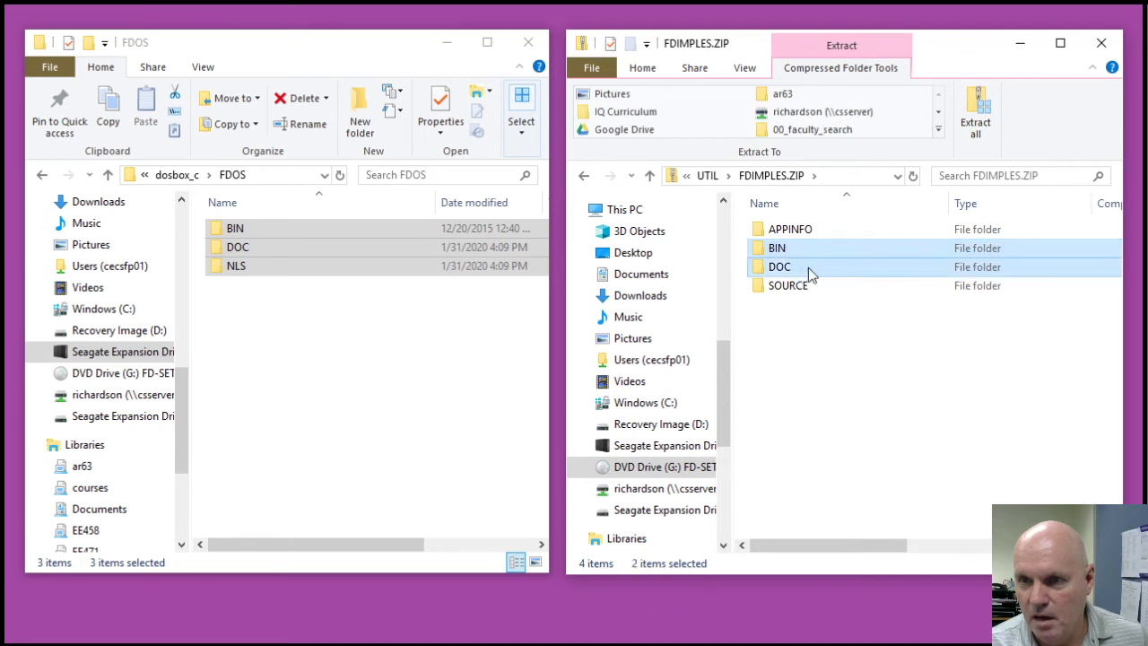
drag(758, 266, 309, 376)
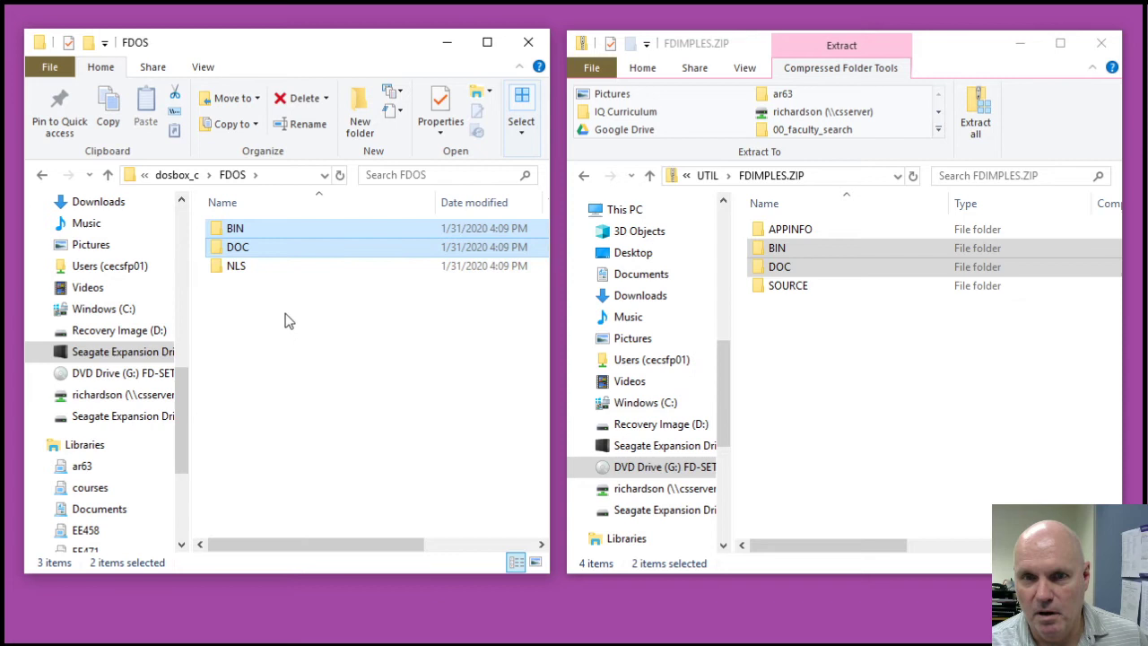
Check the contents of the BIN folder in FDOS and return to the dosbox_c folder.
double_click(249, 231)
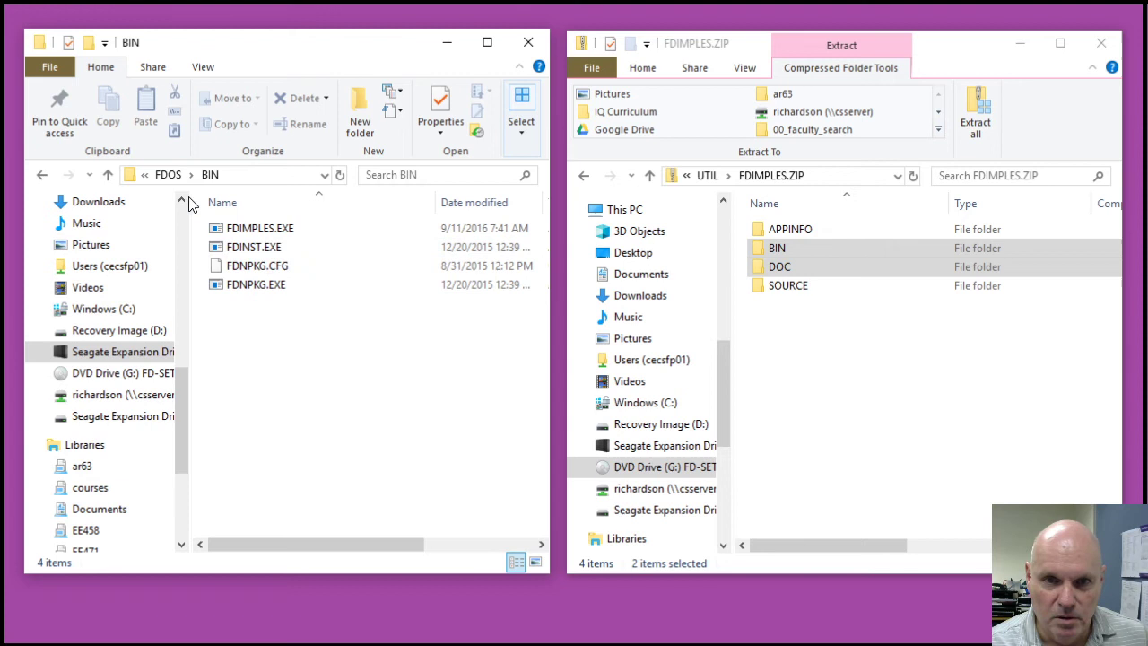
click(109, 175)
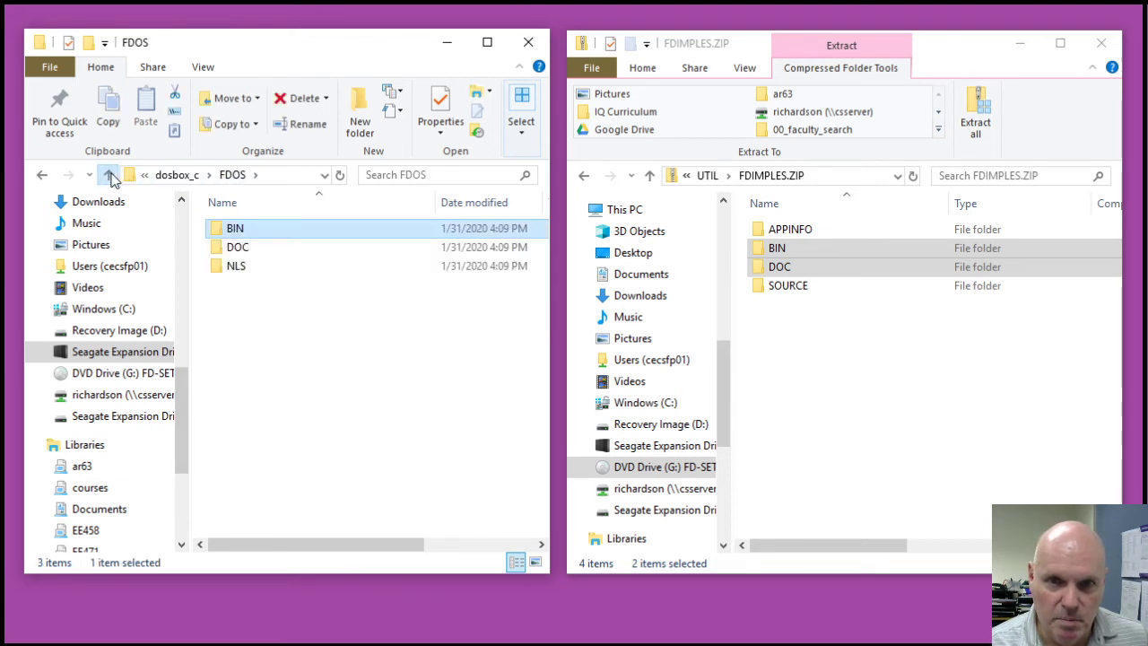
click(108, 175)
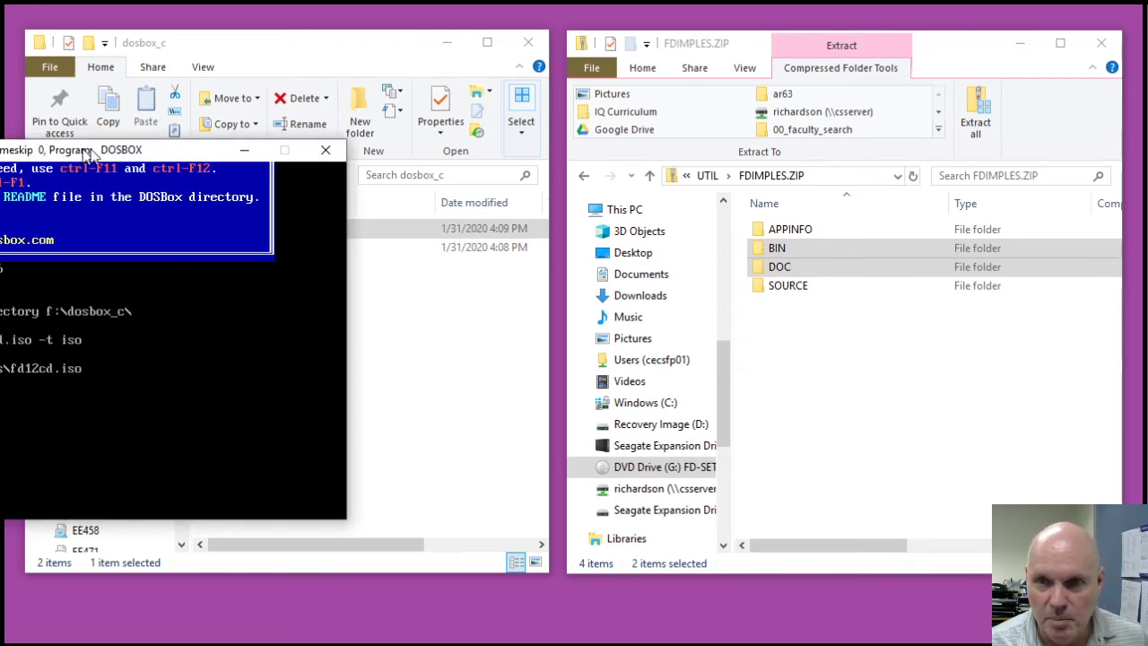
Switch to DOSBox, move its window fully into view and run fdimples at the C: prompt.
drag(86, 153, 656, 128)
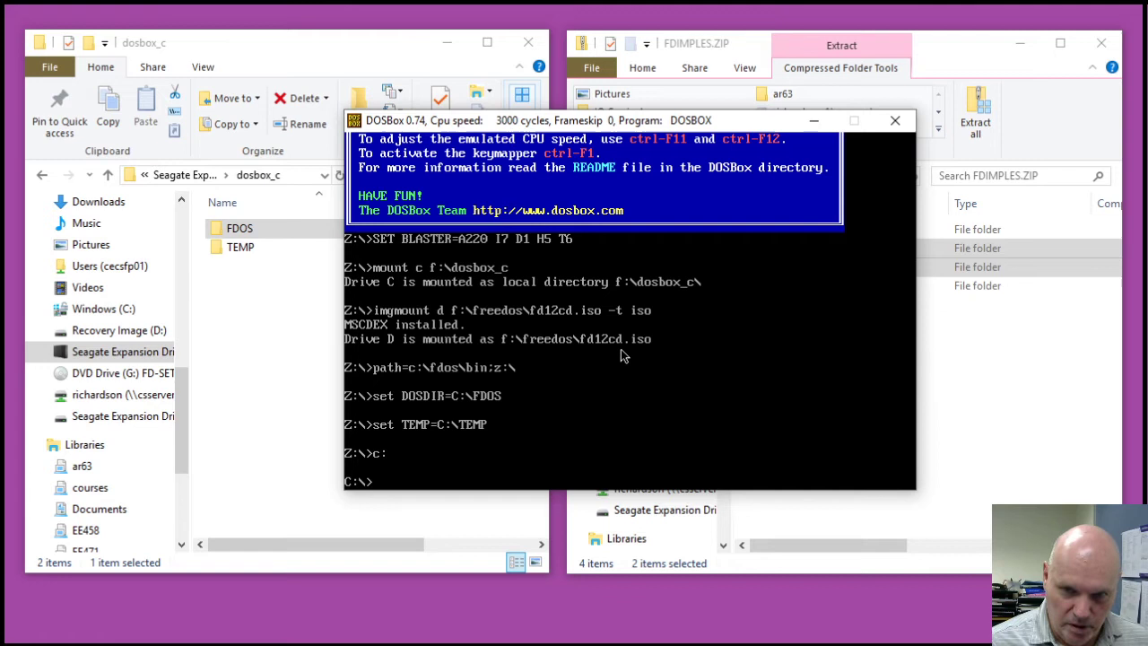
text(fd)
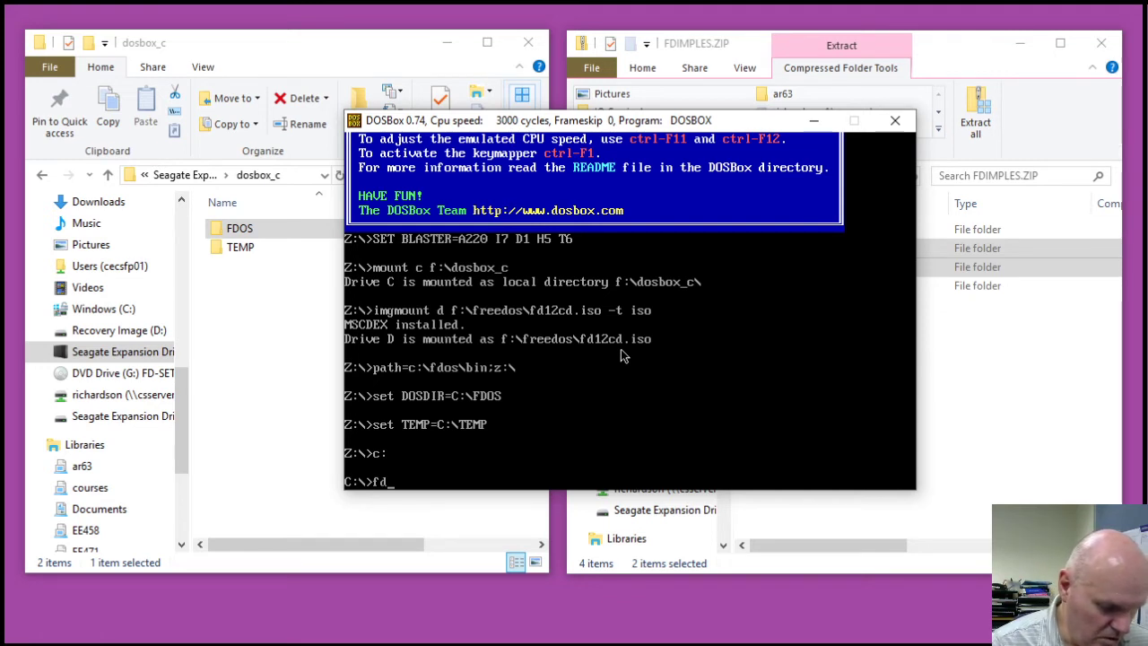
text(imples)
key(Return)
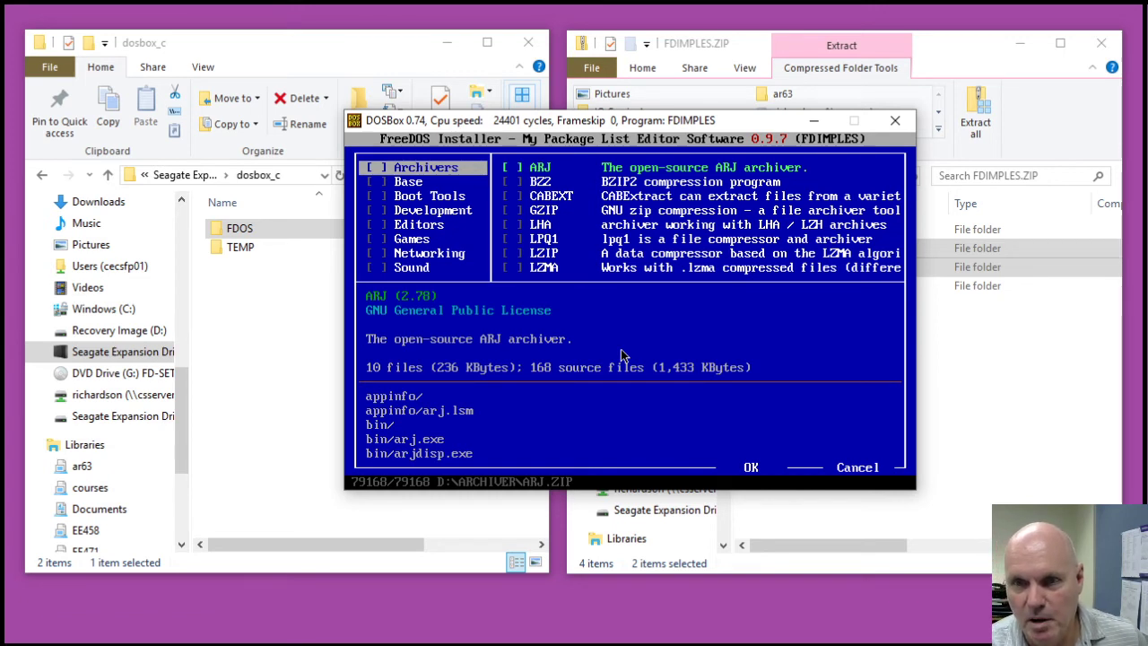
Mark the DELTREE package in the Base group for installation.
key(Tab)
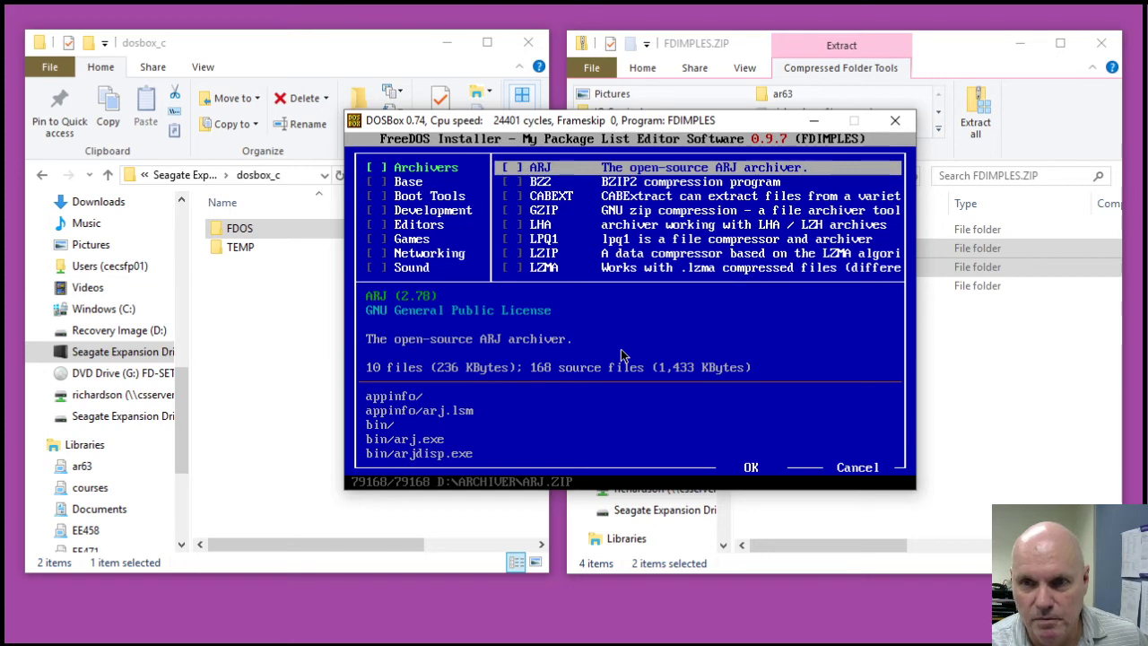
key(Tab)
key(Down)
key(Down)
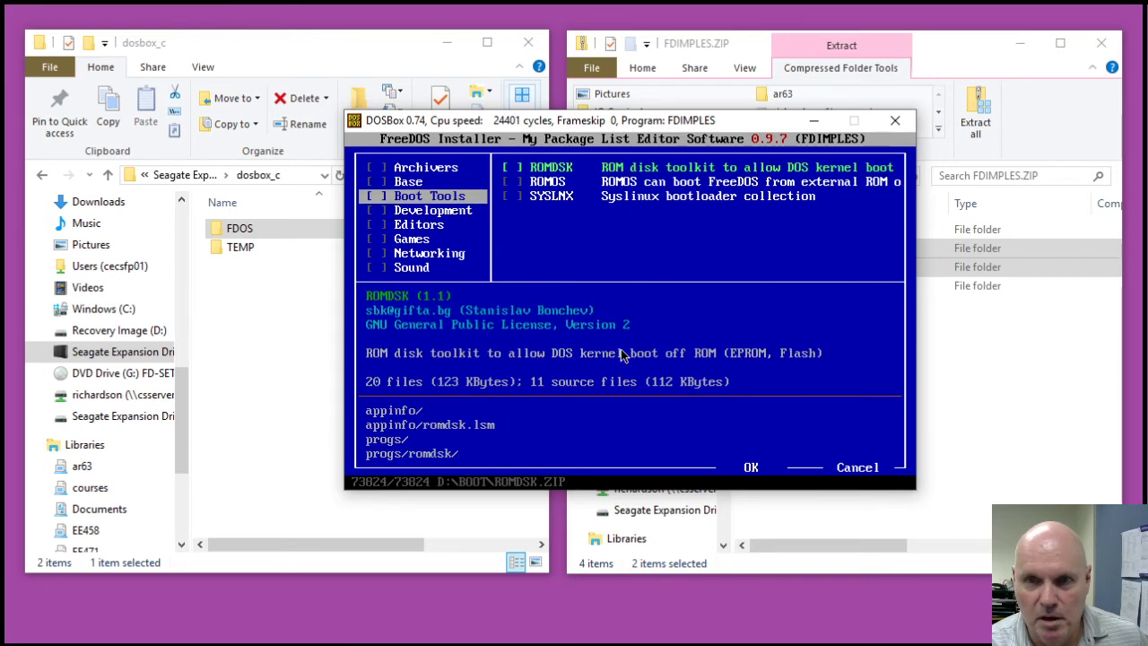
key(Up)
key(Tab)
key(Down)
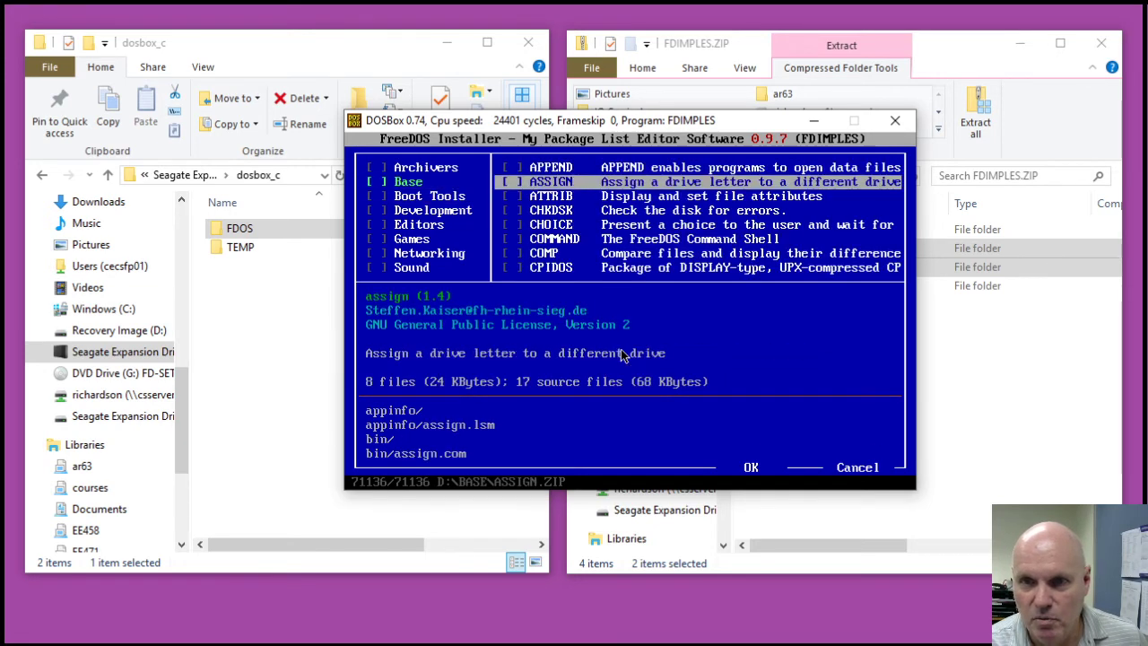
key(Down)
key(Down)
key(Down)
key(Down)
key(Down)
key(Down)
key(Down)
key(Down)
key(Down)
key(Down)
key(Down)
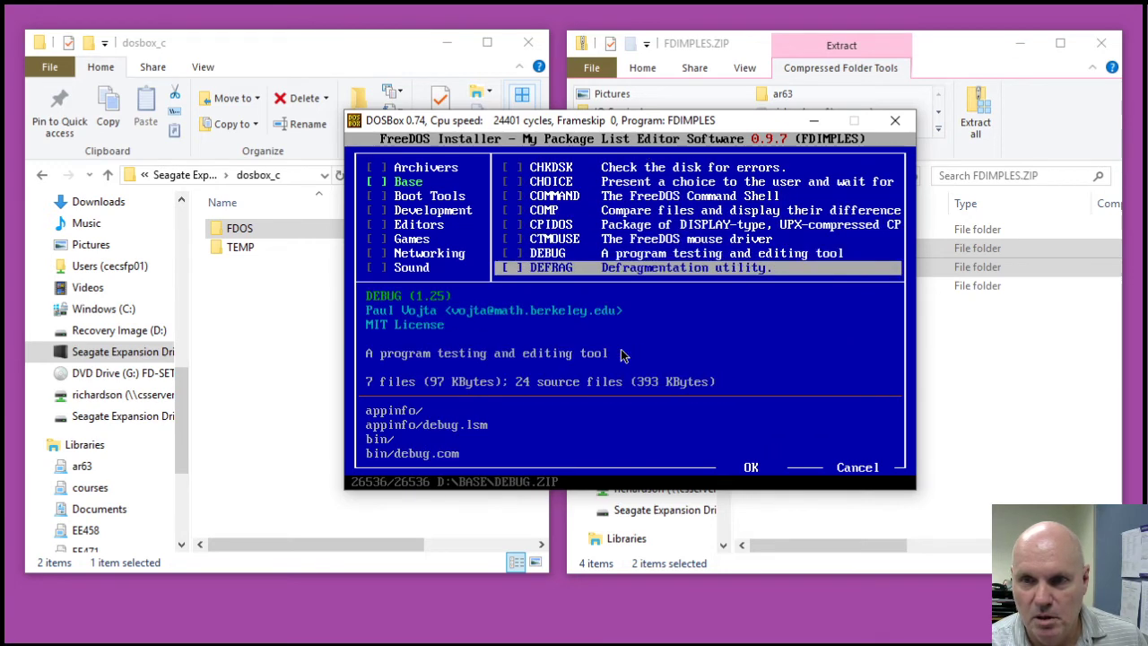
key(Down)
key(Down)
key(Up)
key(Up)
key(Up)
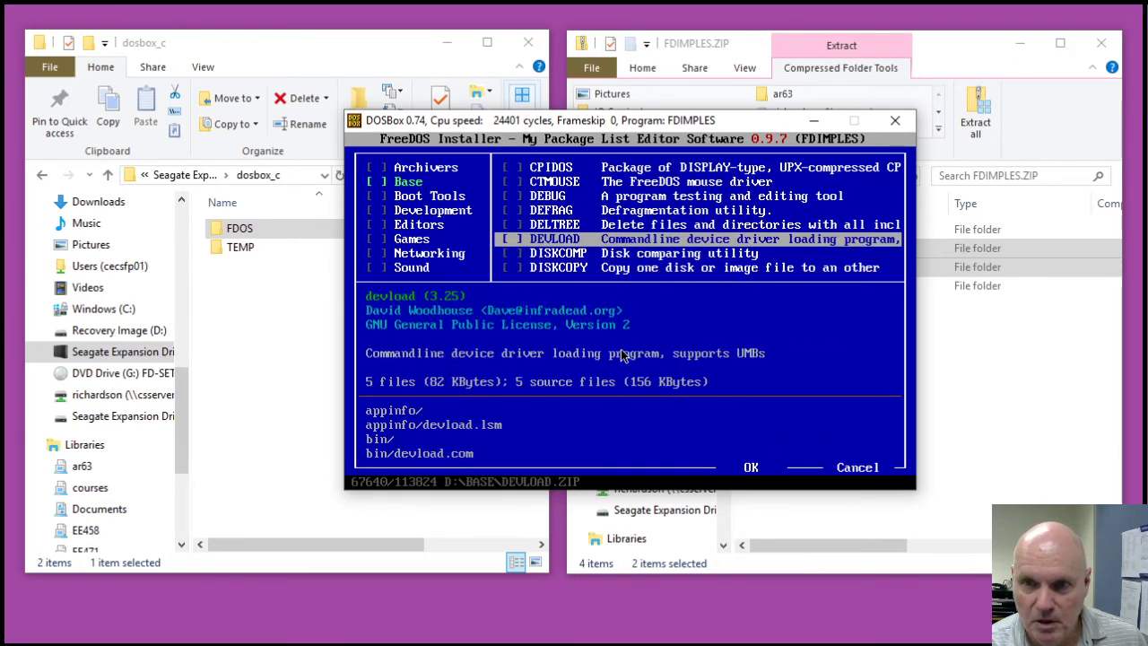
key(space)
Mark the EDIT and EDLIN packages in the Base group for installation.
key(Down)
key(Down)
key(Down)
key(Down)
key(Down)
key(Down)
key(Down)
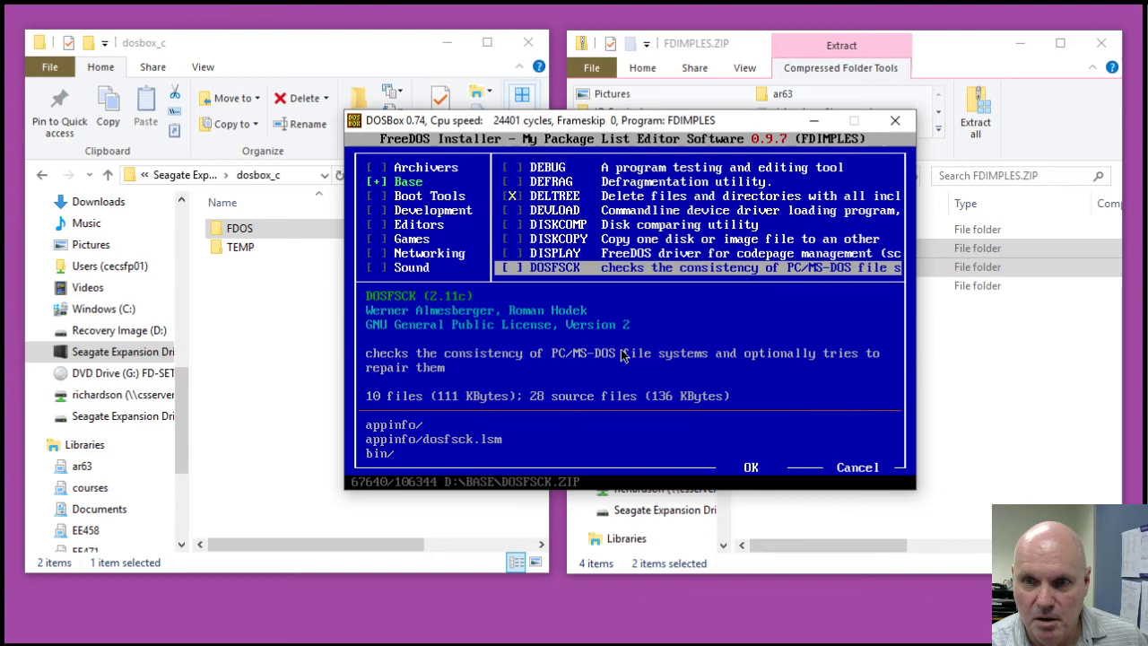
key(Up)
key(space)
key(Down)
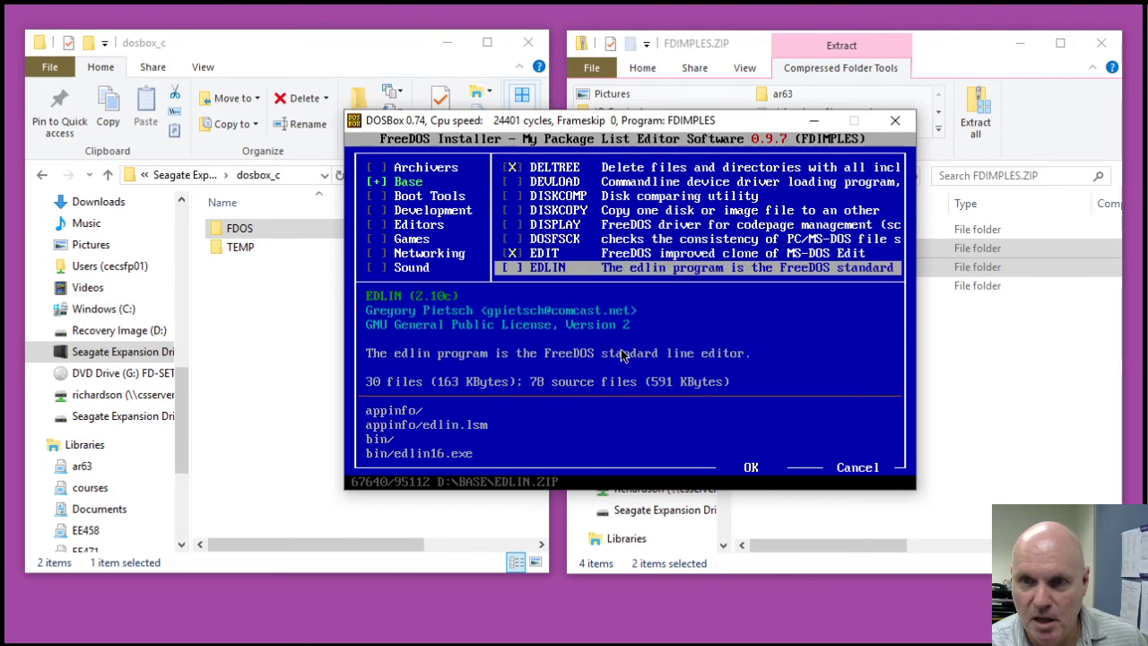
key(Down)
Mark the MORE and MOVE packages in the Base group for installation.
key(Down)
key(Down)
key(Down)
key(Down)
key(Down)
key(Down)
key(Down)
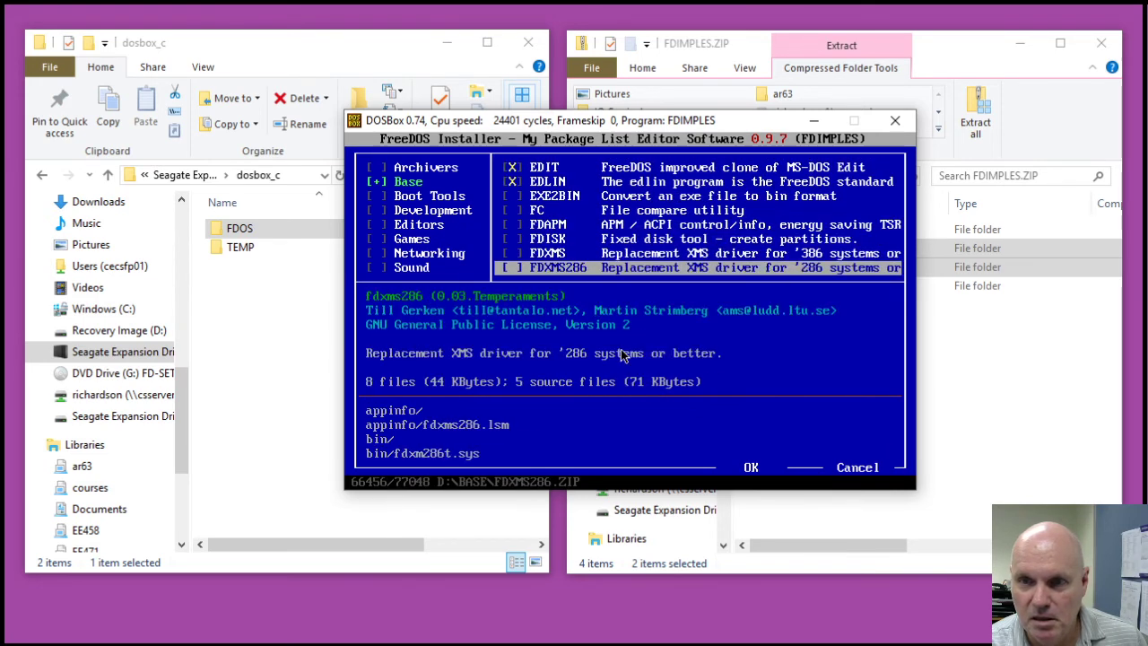
key(Down)
key(Down)
key(Up)
key(Down)
key(Down)
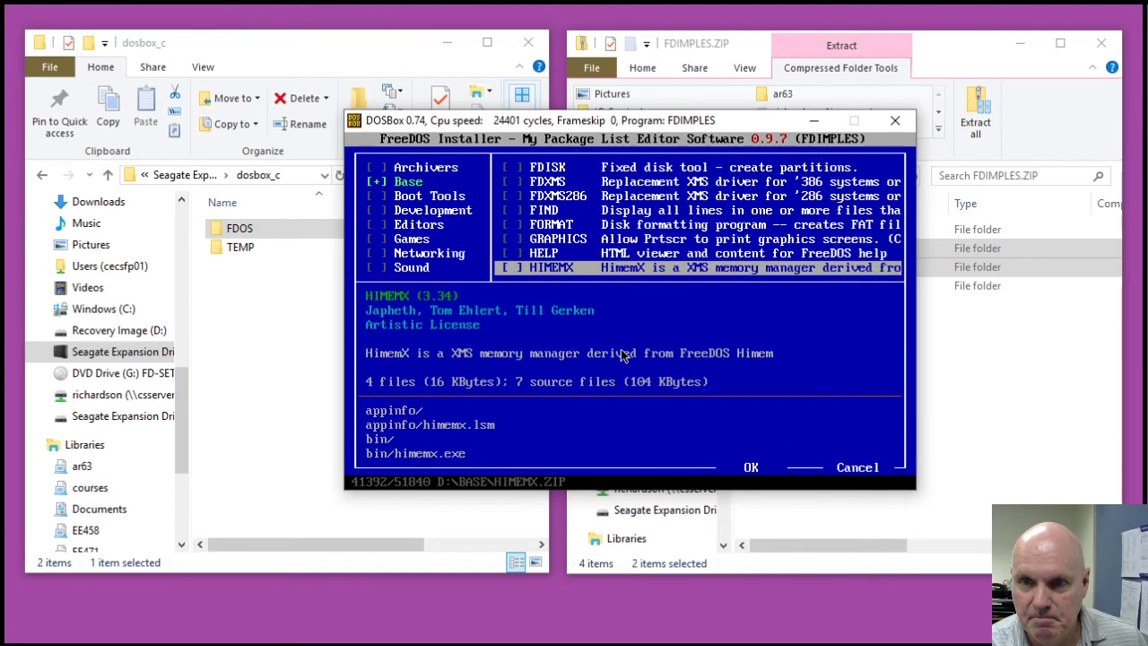
key(Down)
key(Down)
key(Down)
key(Down)
key(Down)
key(Down)
key(Down)
key(Down)
key(Down)
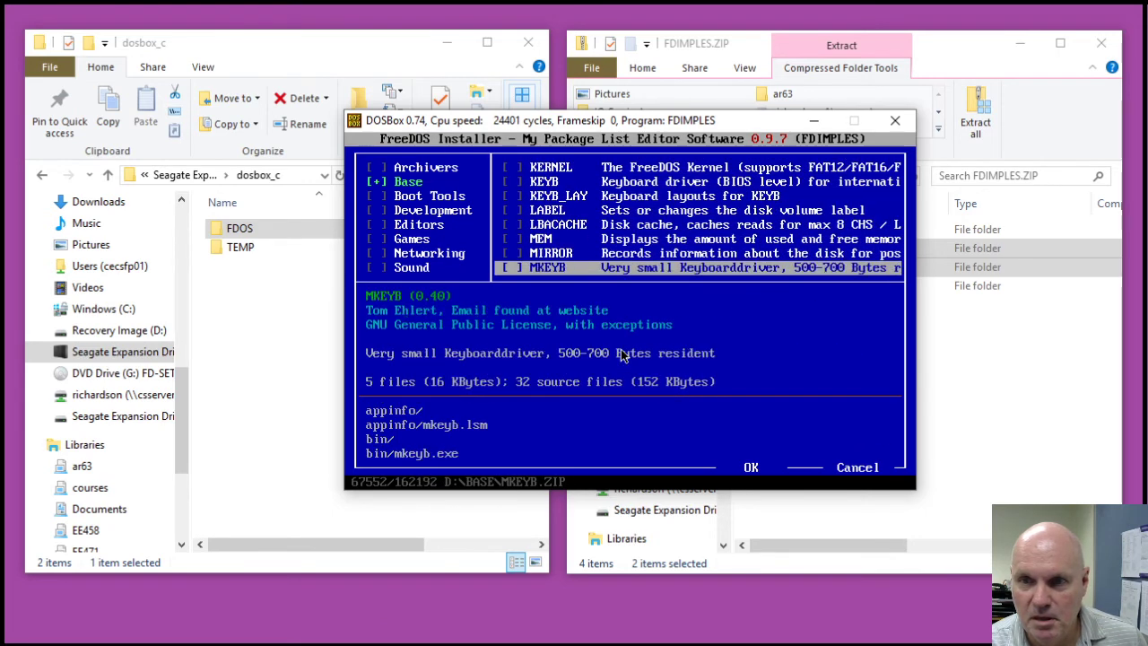
key(Up)
key(Down)
key(Down)
key(Down)
key(Down)
key(Down)
key(Up)
key(Up)
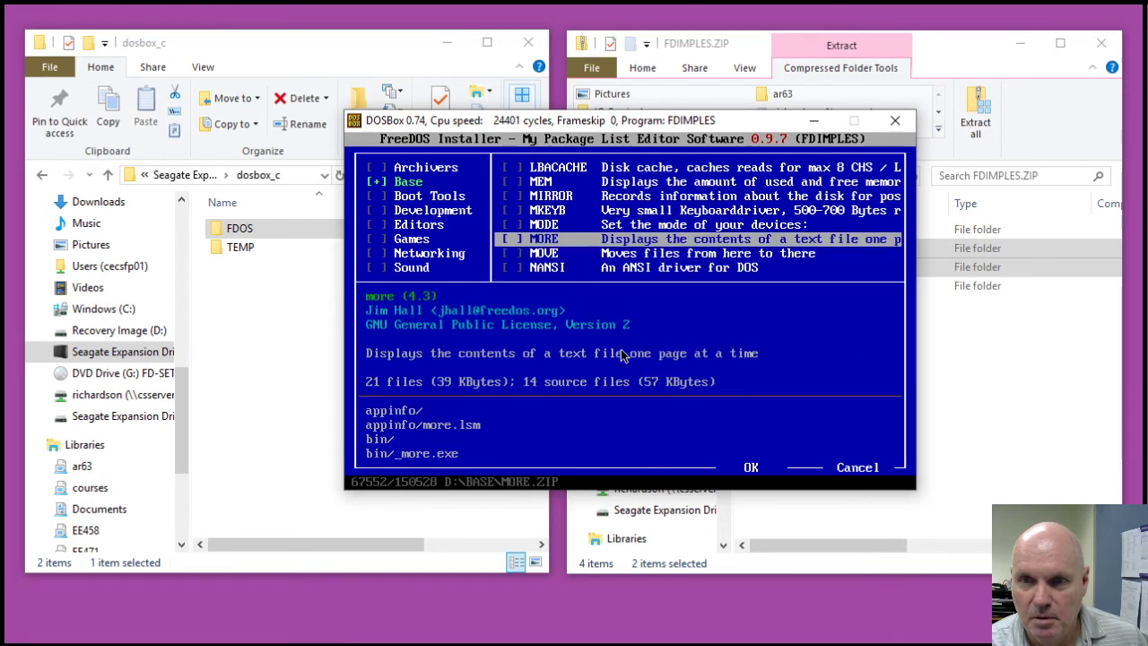
key(Down)
key(space)
Mark the XCOPY package at the end of the Base group and install all the marked packages.
key(Down)
key(Down)
key(Down)
key(Down)
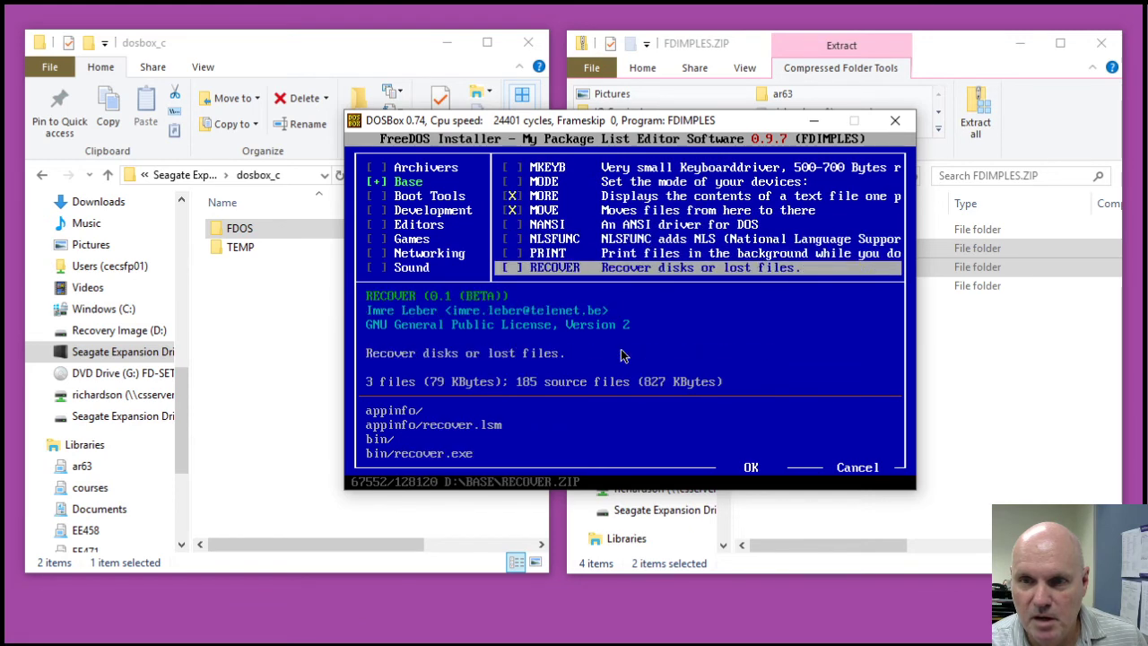
key(Down)
key(Down)
key(Down)
key(Down)
key(Down)
key(Down)
key(Down)
key(Down)
key(Down)
key(Down)
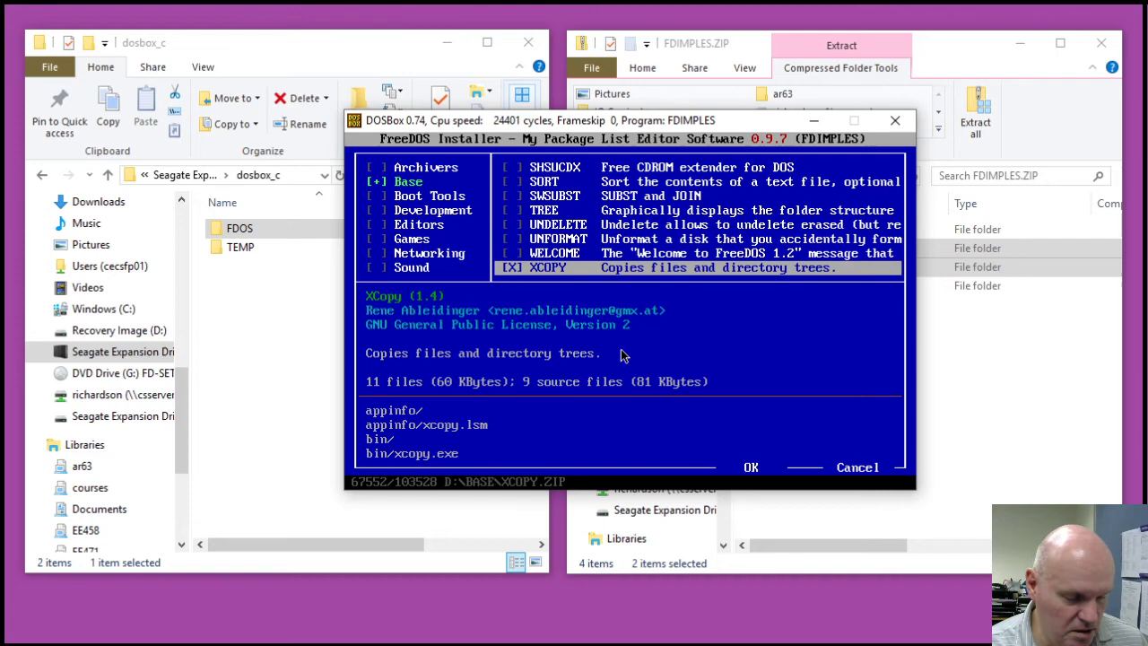
key(Tab)
key(Tab)
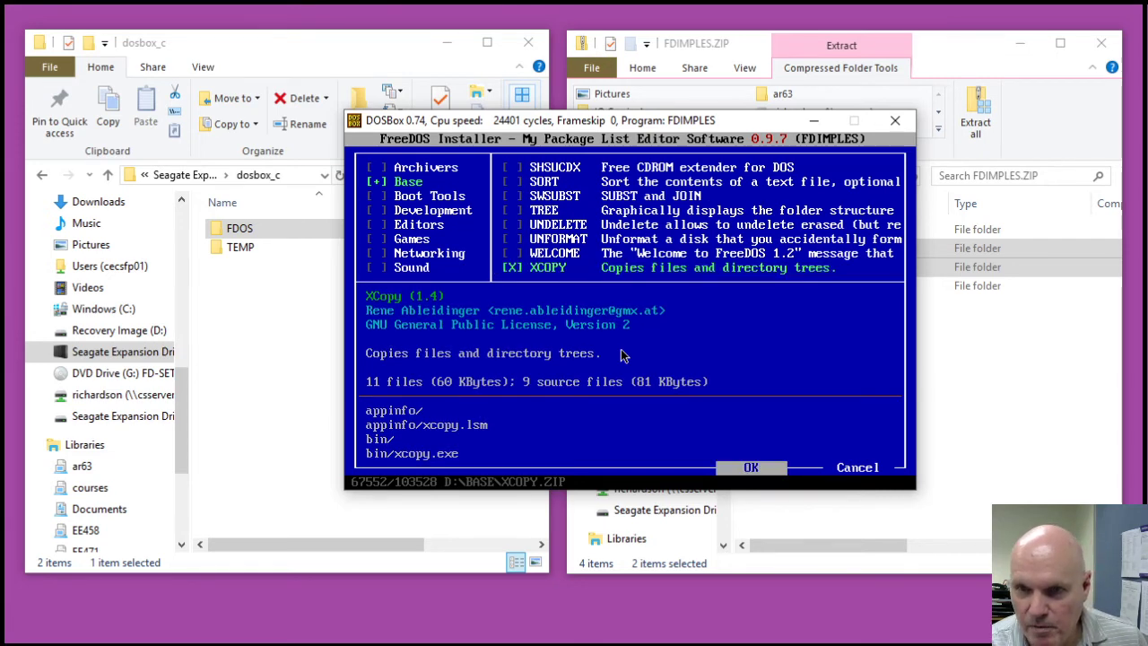
key(Return)
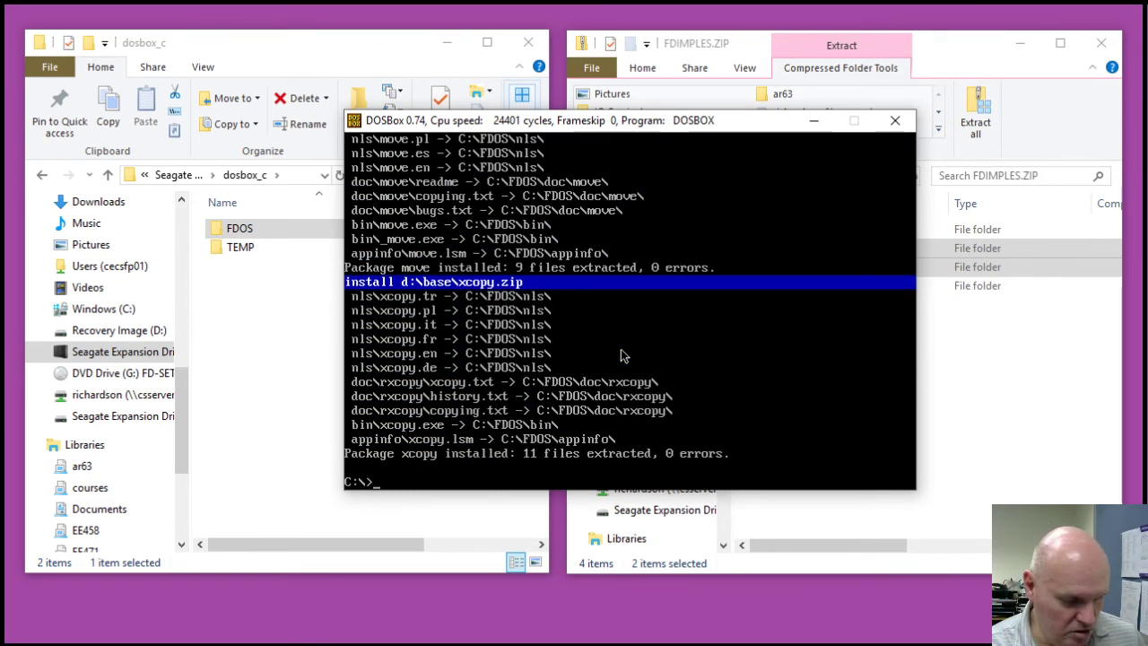
Test the edit command at the C: prompt by creating a new blank file, and exit the editor.
text(e)
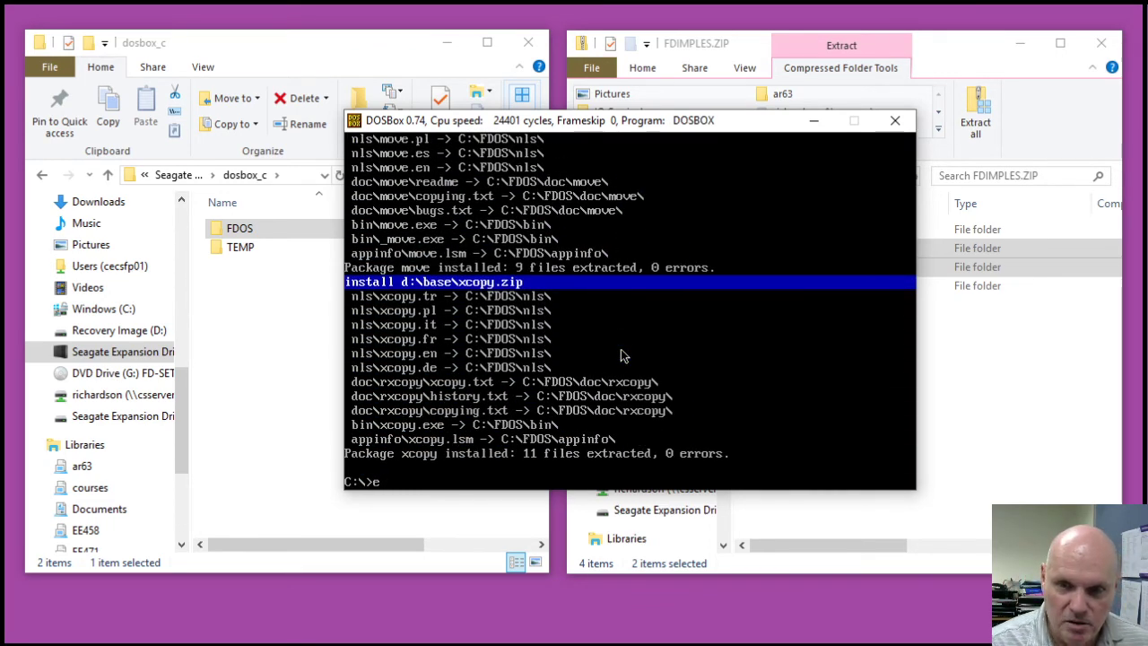
text(dit)
key(Return)
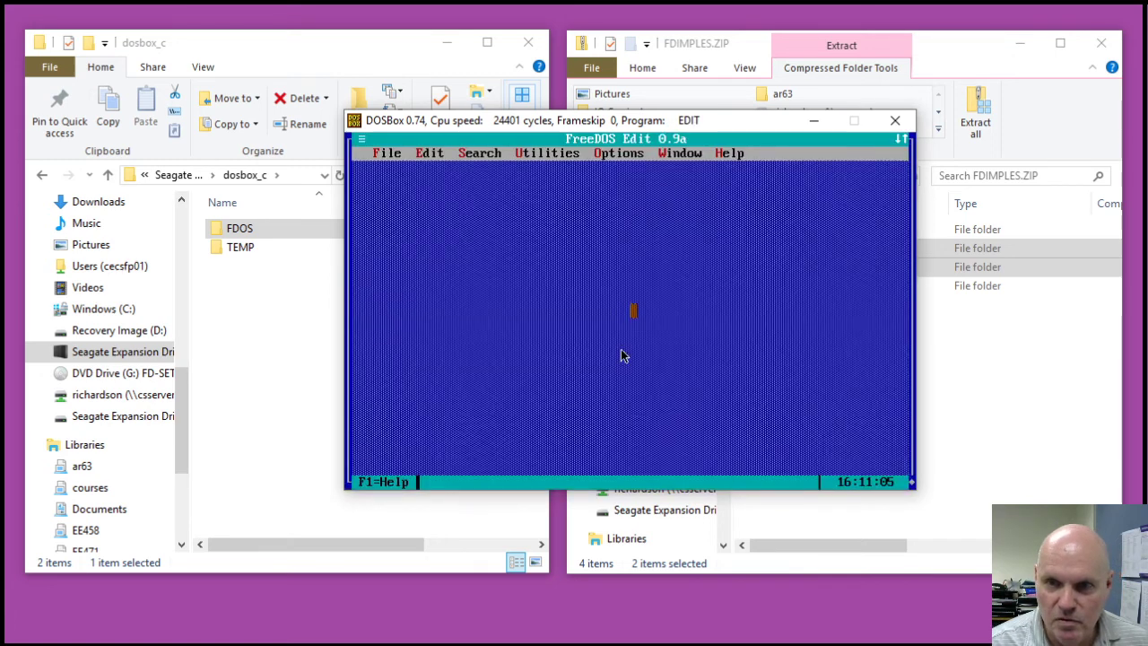
click(388, 154)
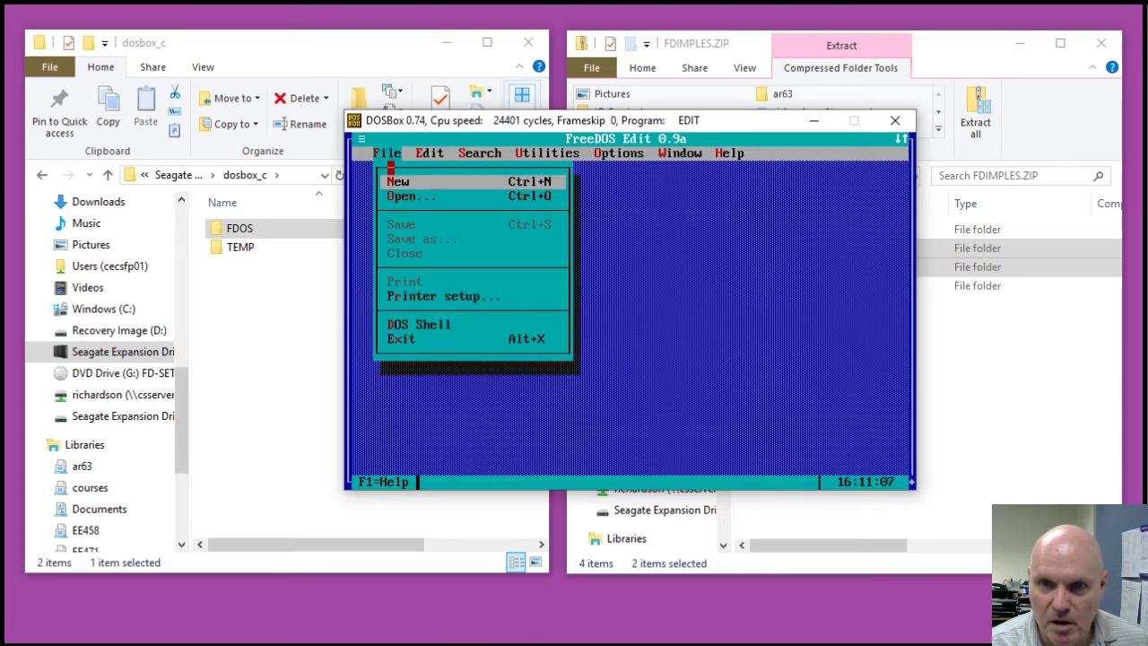
click(394, 181)
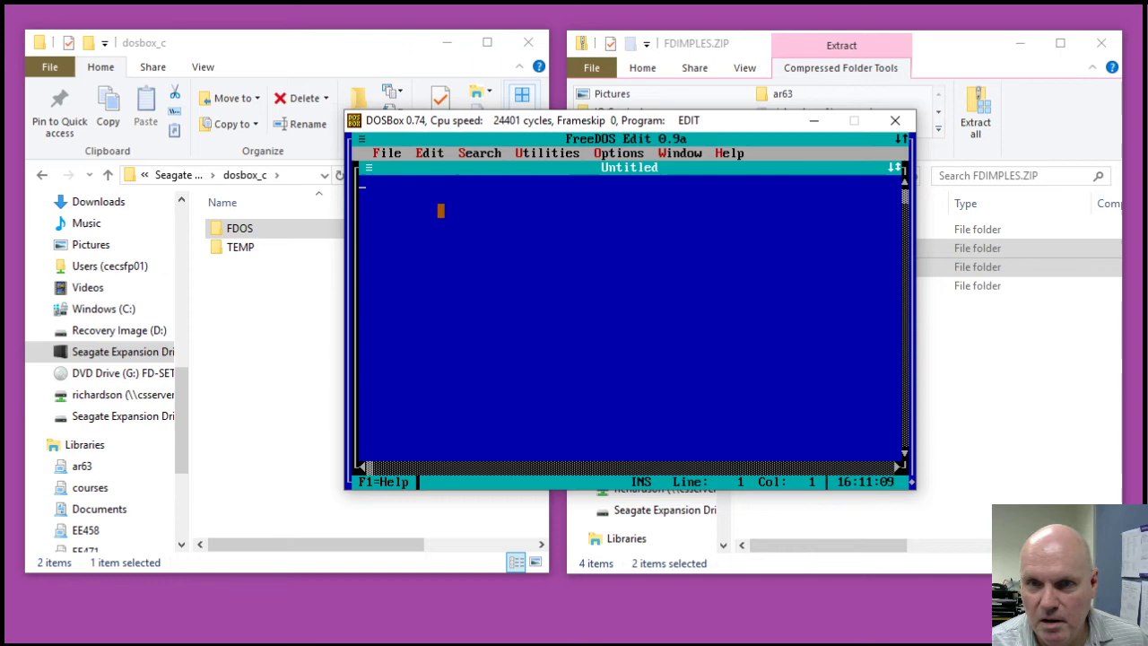
click(386, 153)
click(389, 339)
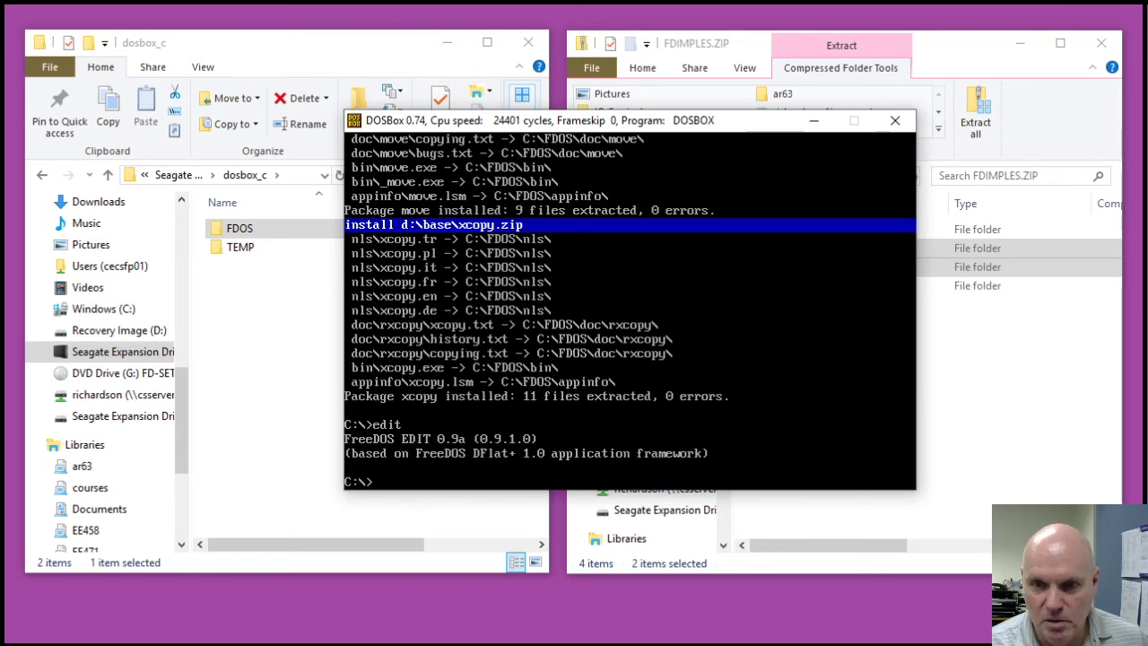
Run fdimples again and mark the BOLITARE package in the Games group.
text(fdimples)
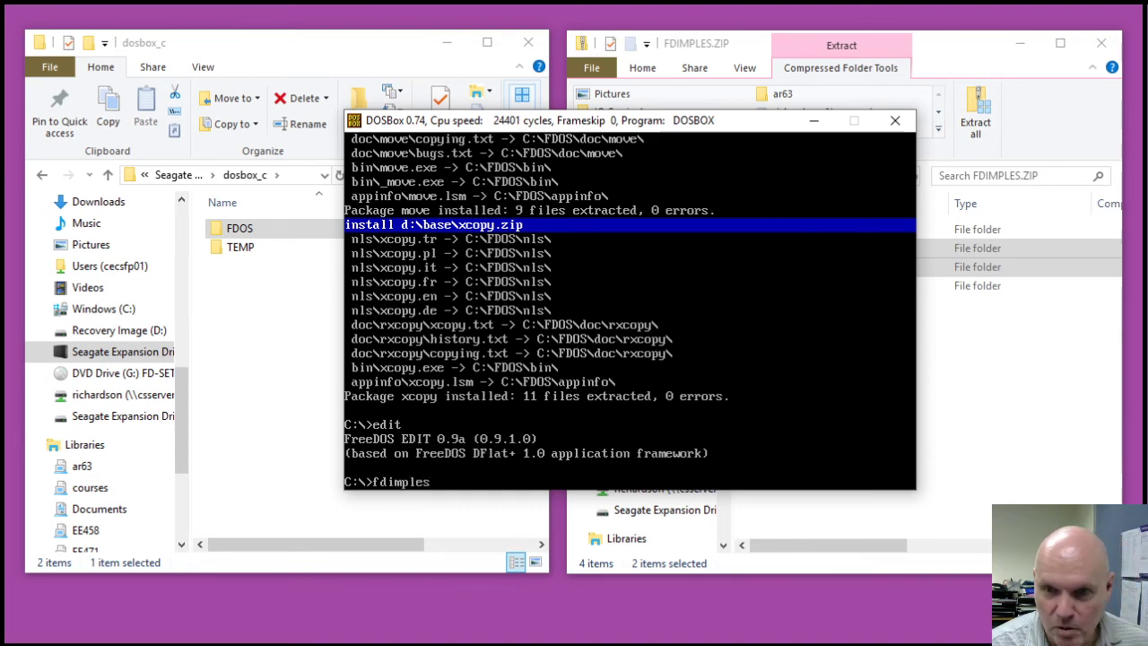
key(Return)
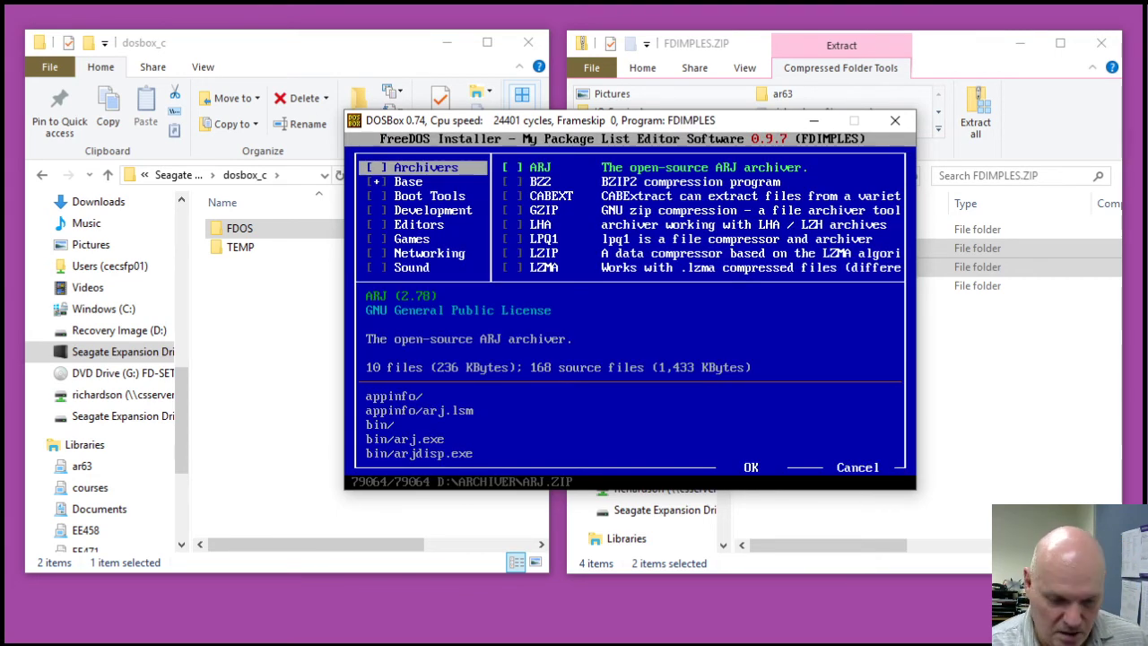
key(Down)
key(Down)
key(Down)
key(Down)
key(Down)
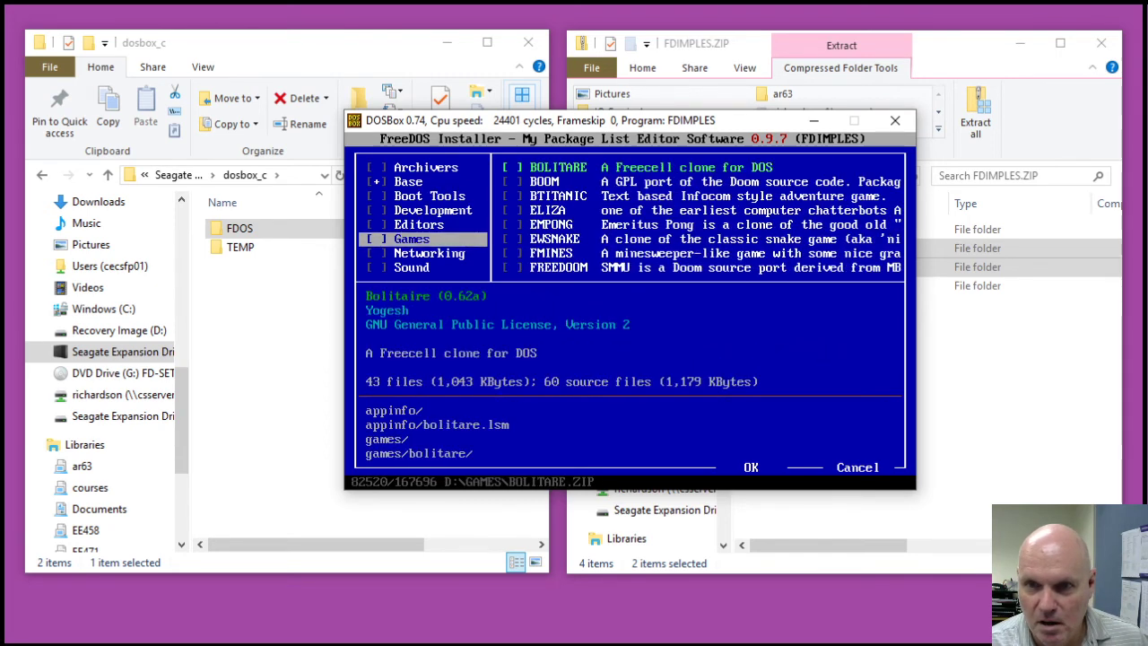
key(Tab)
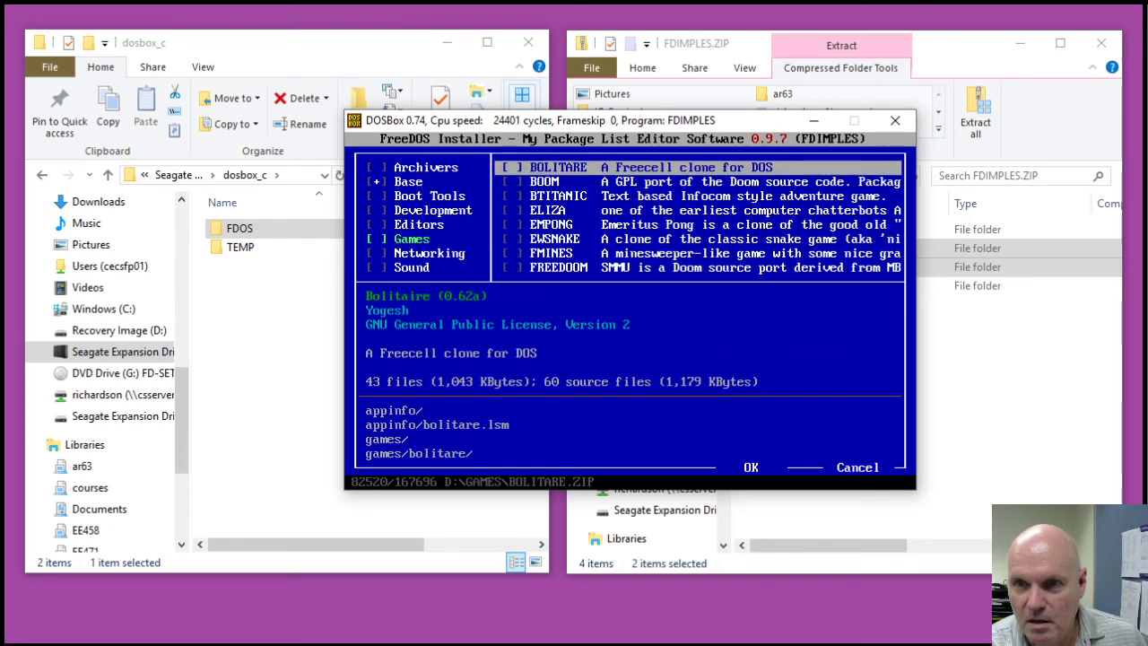
key(space)
Mark the EMPONG package in the Games group and install the marked game packages.
key(Down)
key(Down)
key(Down)
key(Down)
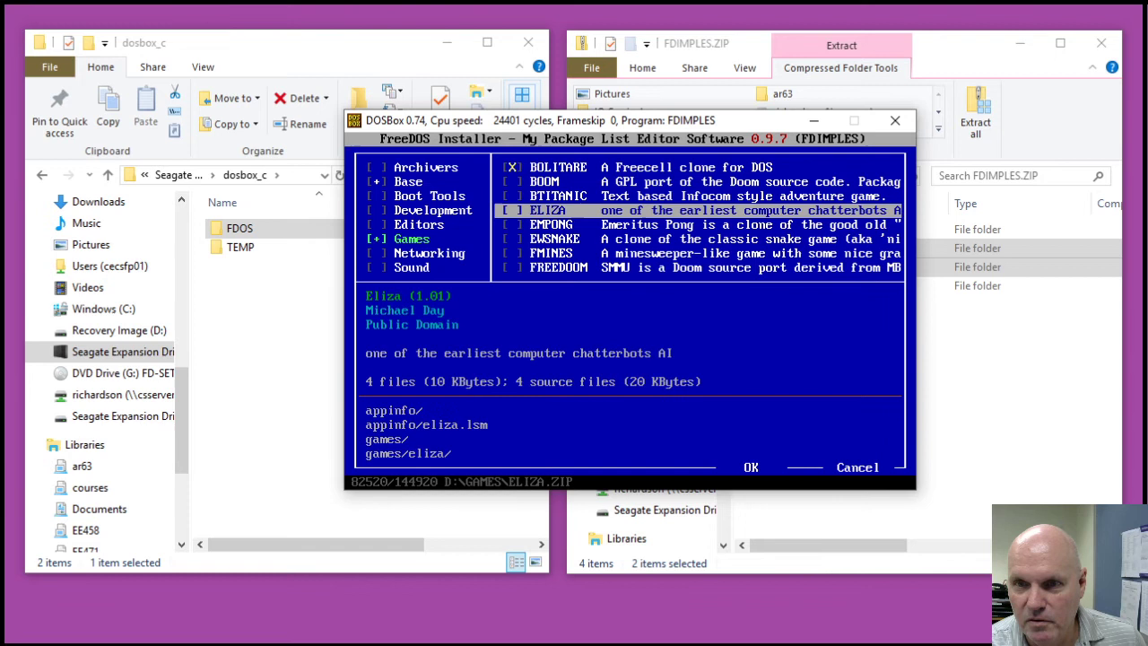
key(space)
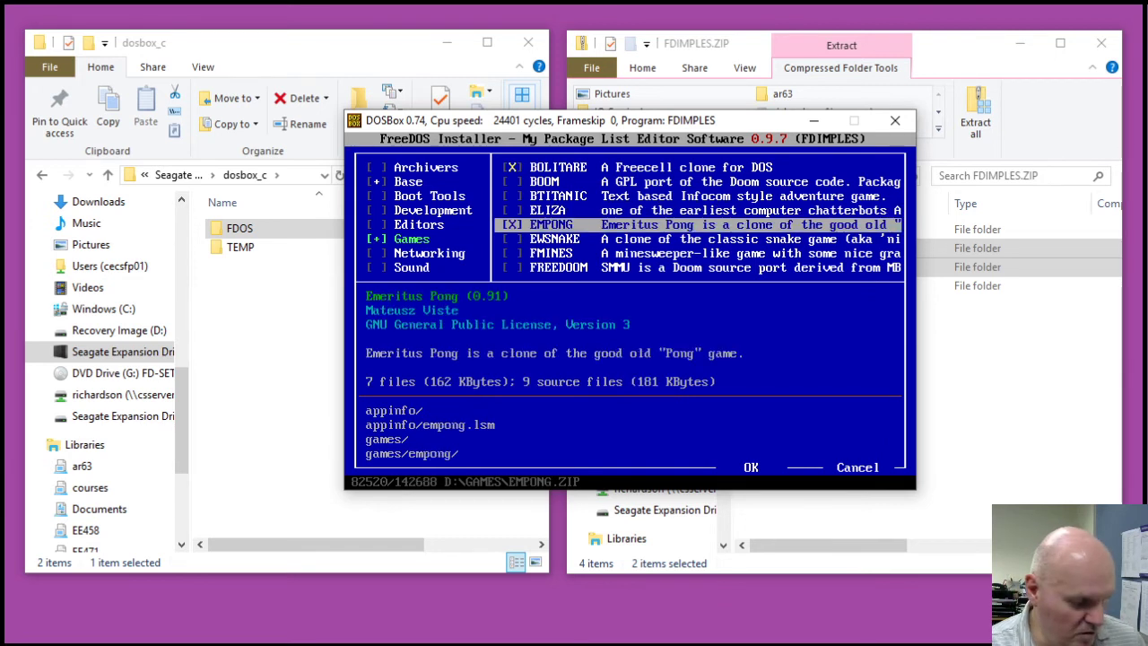
key(Tab)
key(Tab)
key(Return)
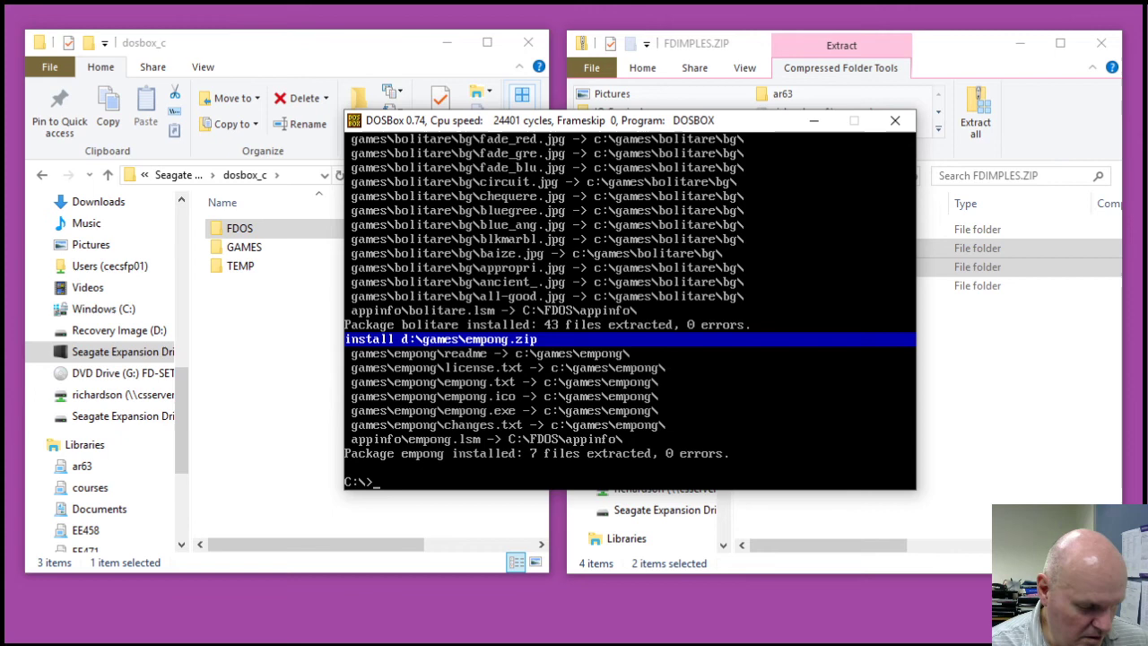
List the contents of the C: root directory and of its games folder.
text(ir)
key(Return)
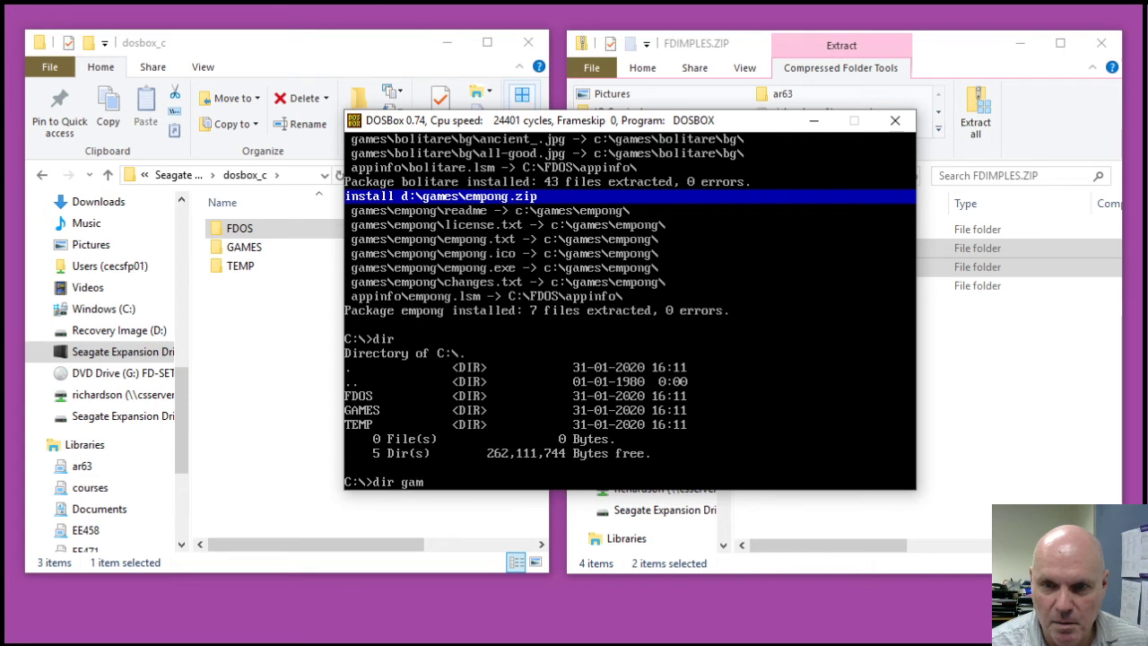
key(Return)
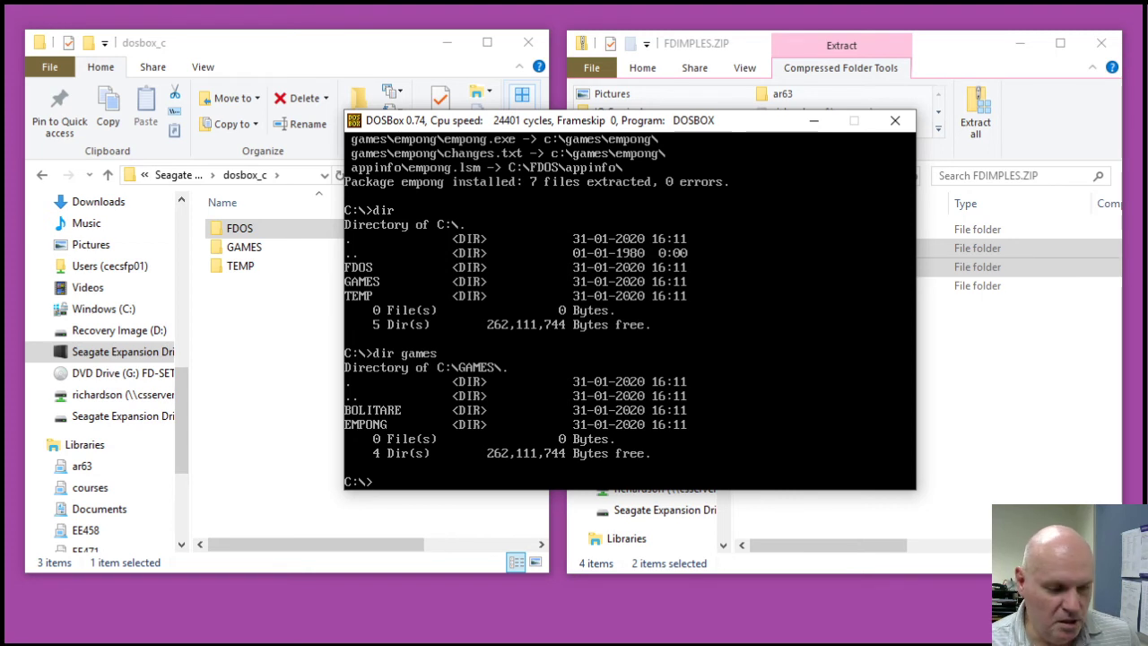
Run fdinst without parameters to read its usage information.
text(fdinst)
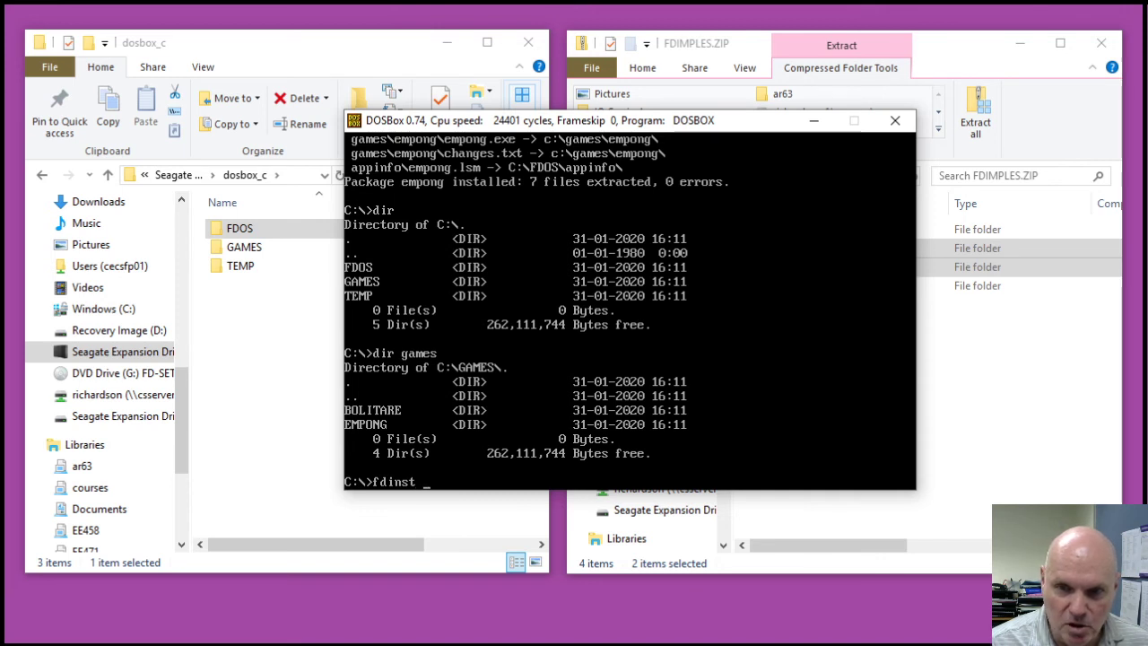
key(Return)
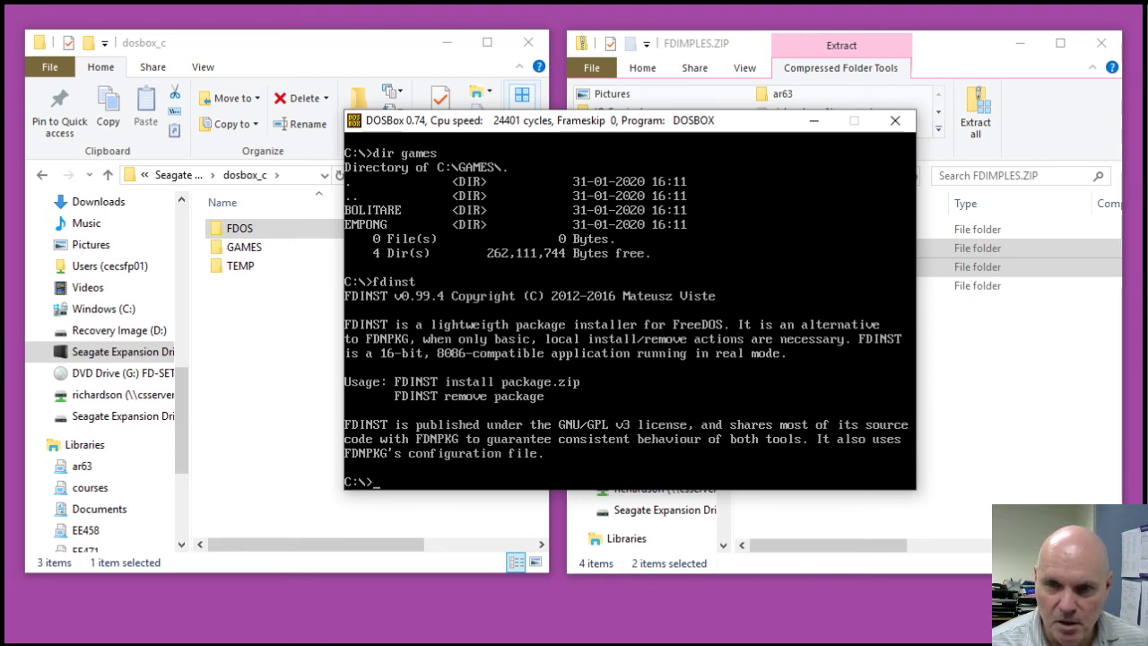
Change to drive D: and list its root directory.
text(d:)
key(Return)
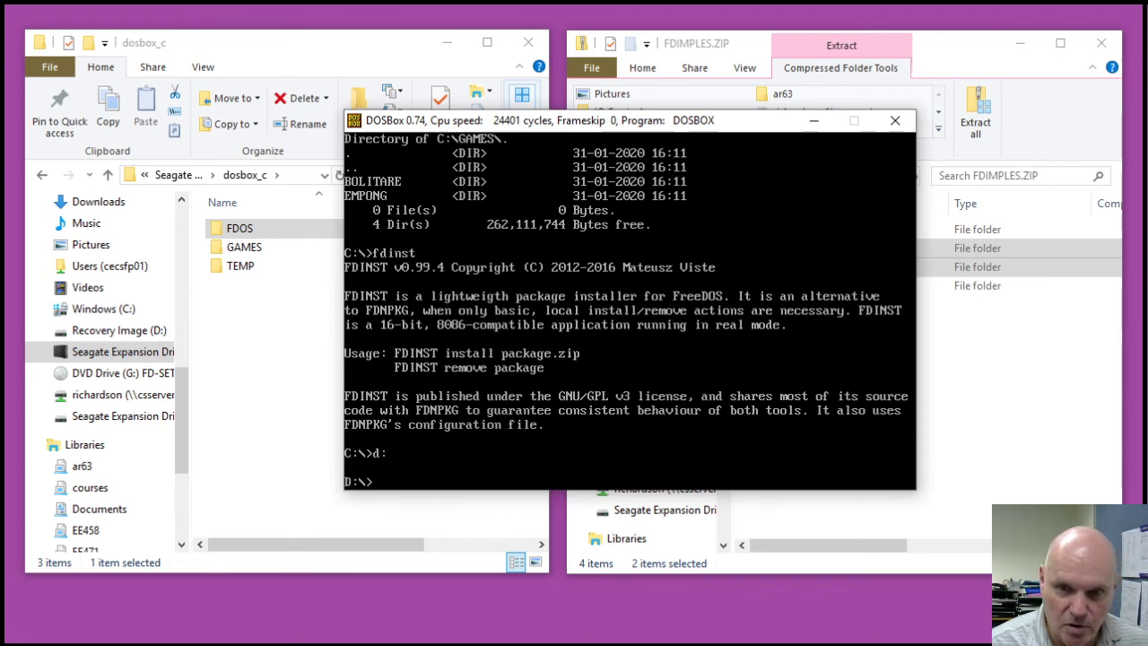
text(dir)
key(Return)
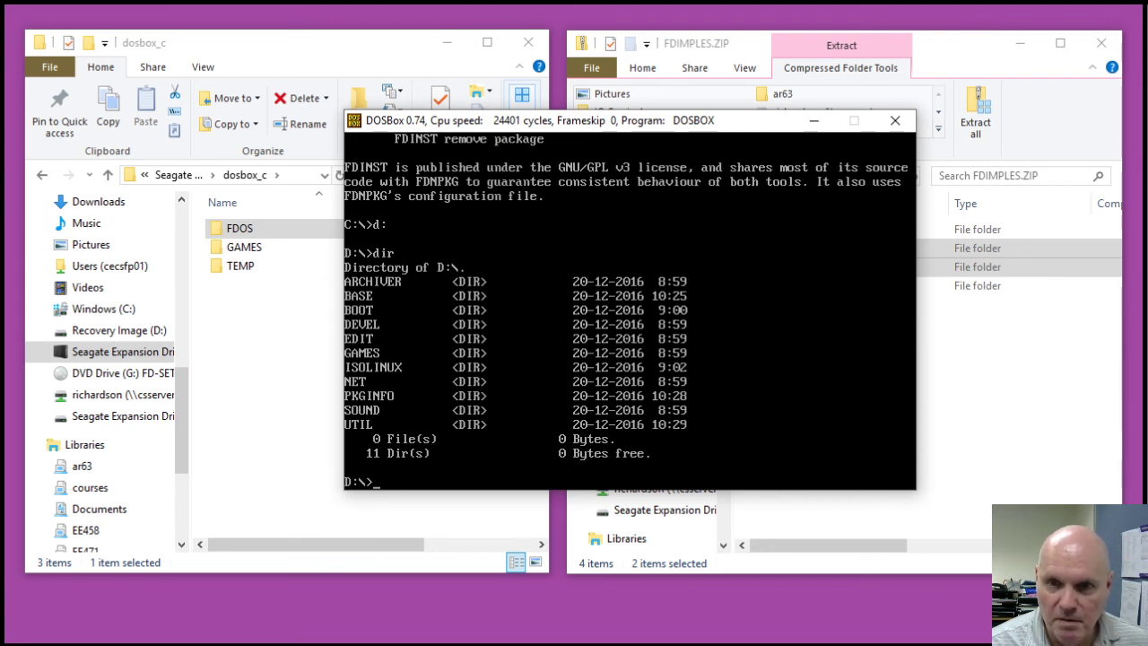
Change into the games folder on drive D: and list its package files.
text(cd)
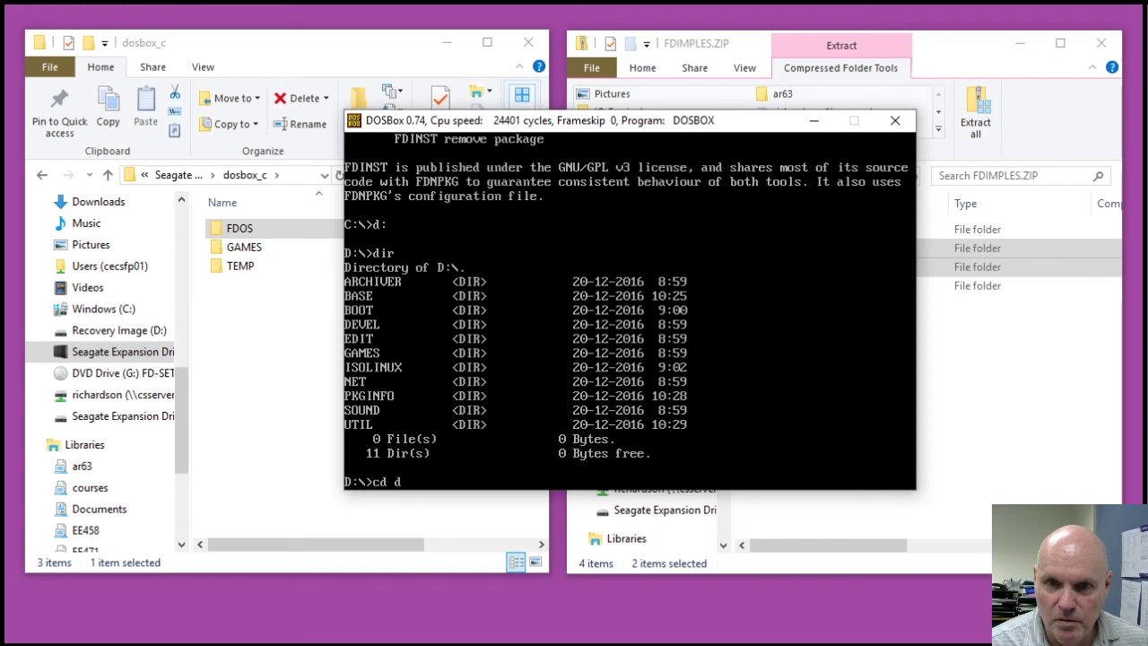
text( games)
key(Return)
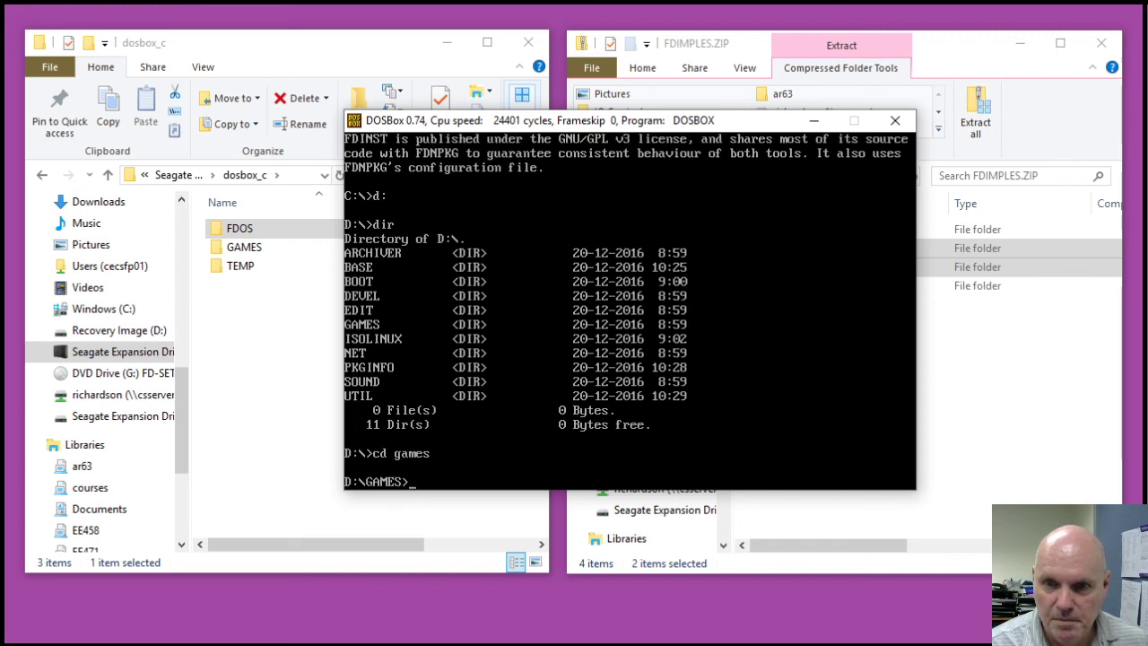
text(dir)
key(Return)
text(cd ati)
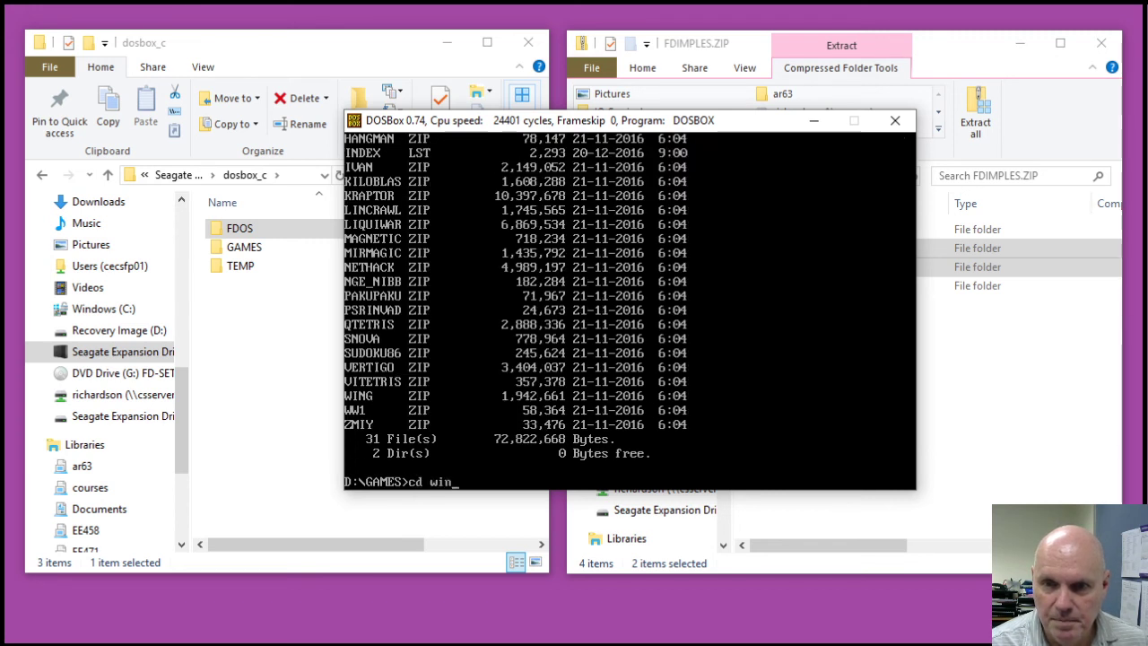
key(BackSpace)
key(BackSpace)
key(BackSpace)
key(BackSpace)
key(BackSpace)
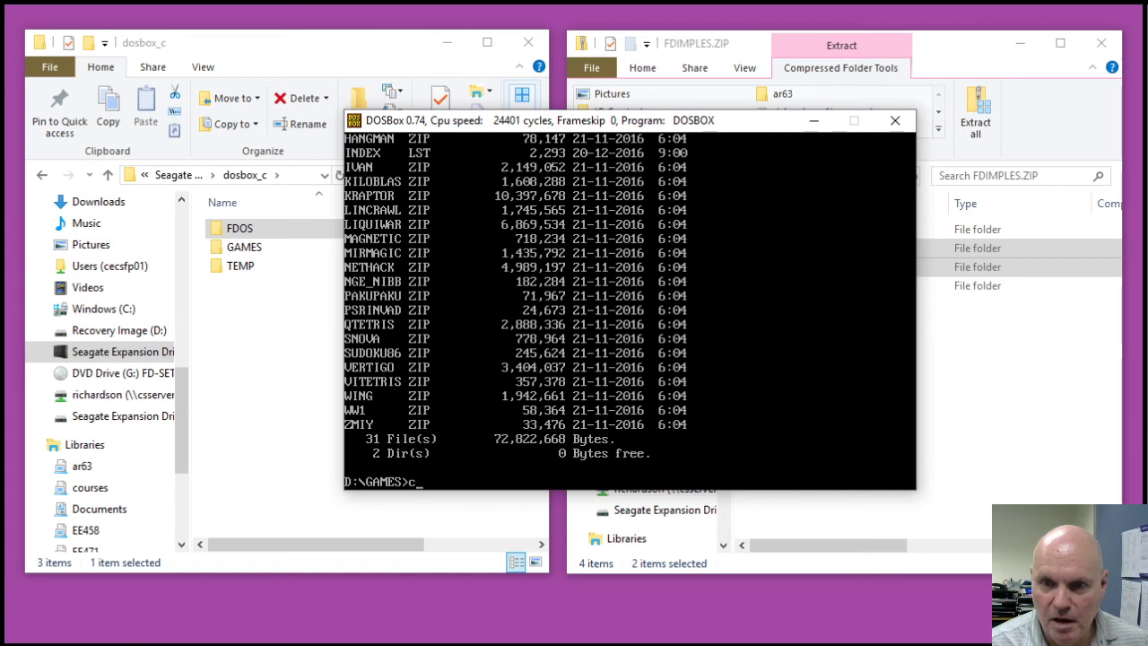
key(BackSpace)
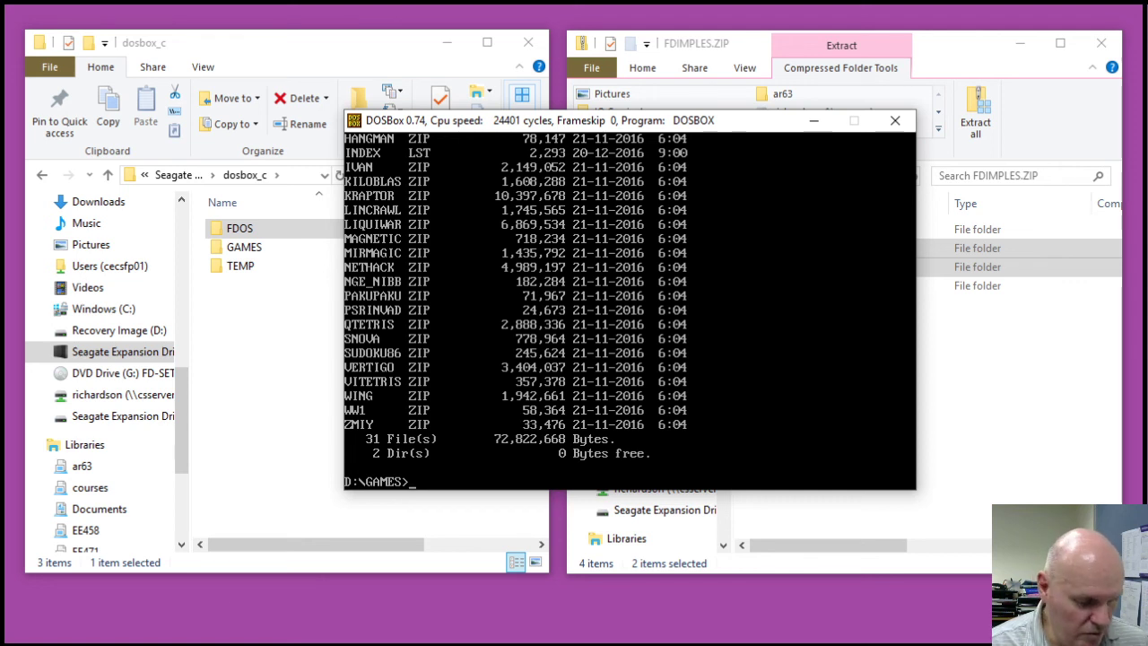
Run fdnpkg without parameters to read its available actions.
text(fdnpkg)
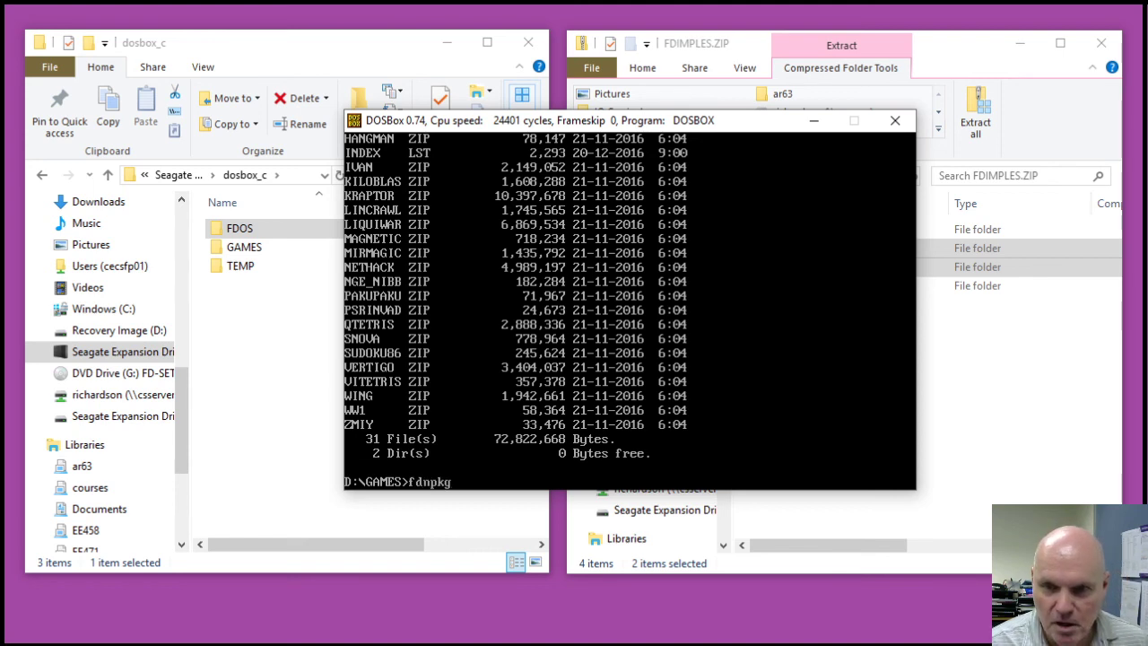
key(Return)
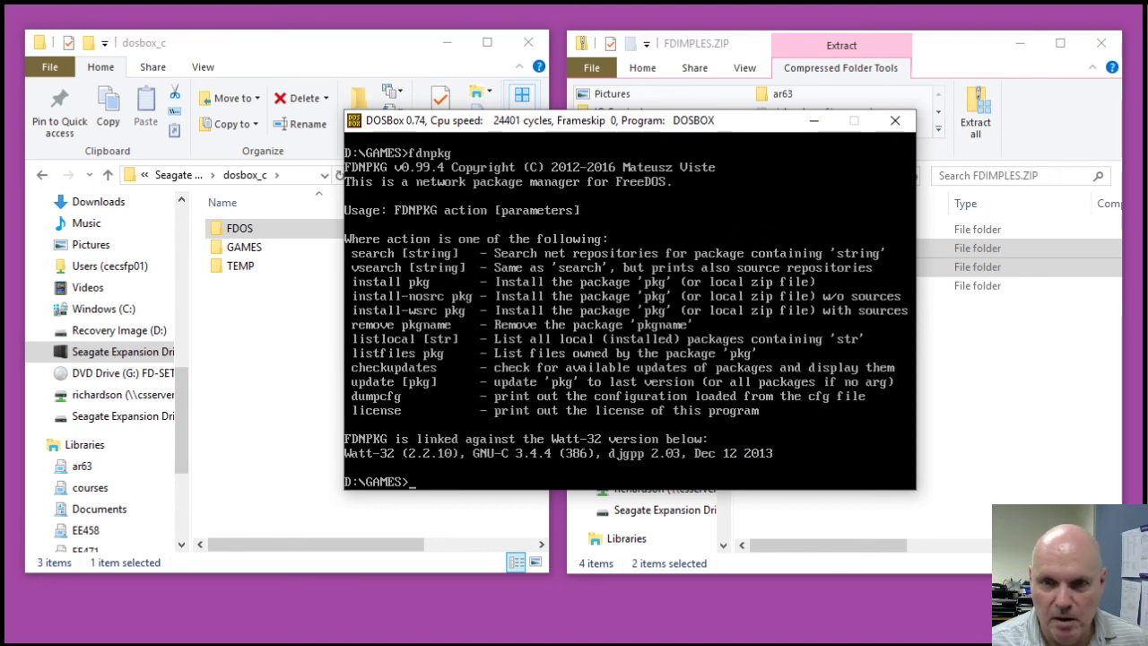